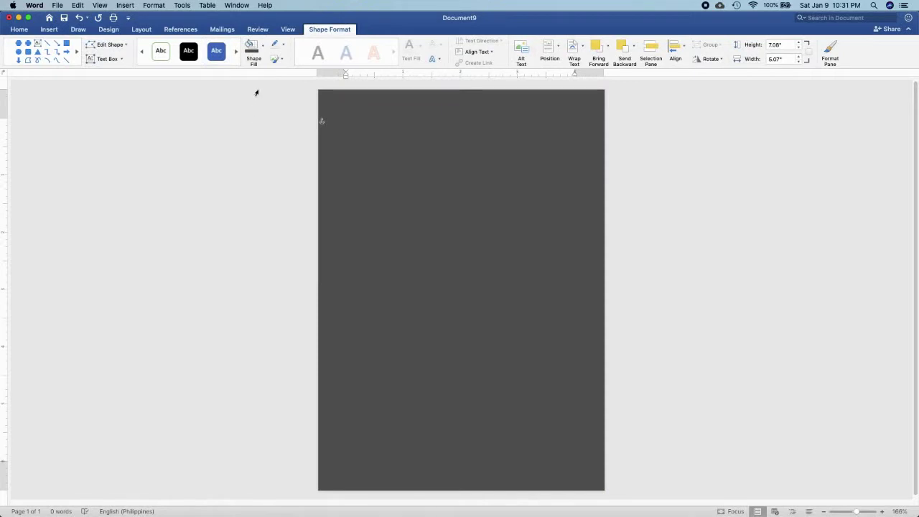
Remove the outline from the dark gray rectangle that covers the page
left_click(281, 48)
left_click(278, 61)
Insert the round leaf frame picture from the Downloads folder
left_click(48, 29)
left_click(116, 49)
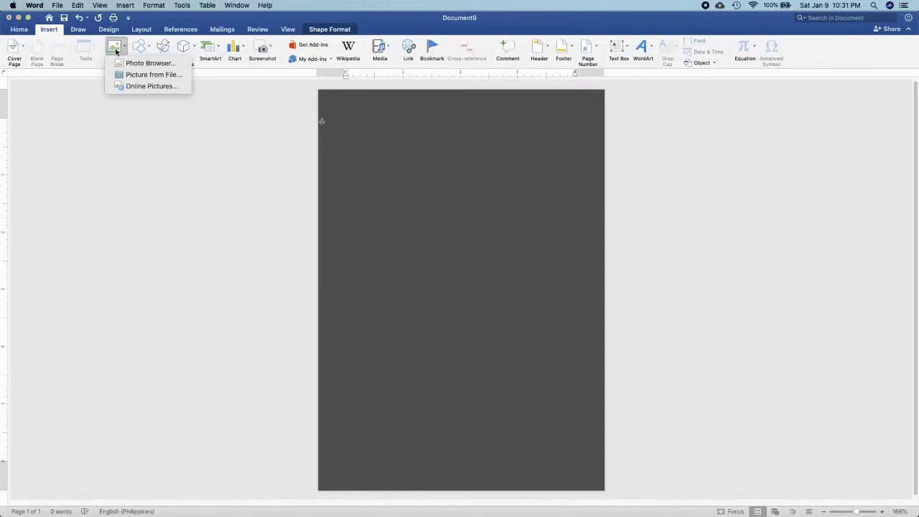
left_click(128, 74)
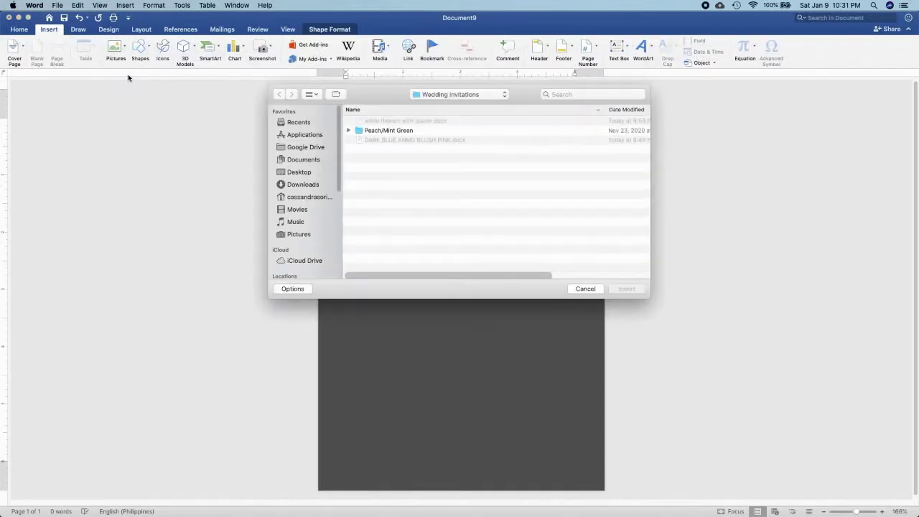
left_click(295, 174)
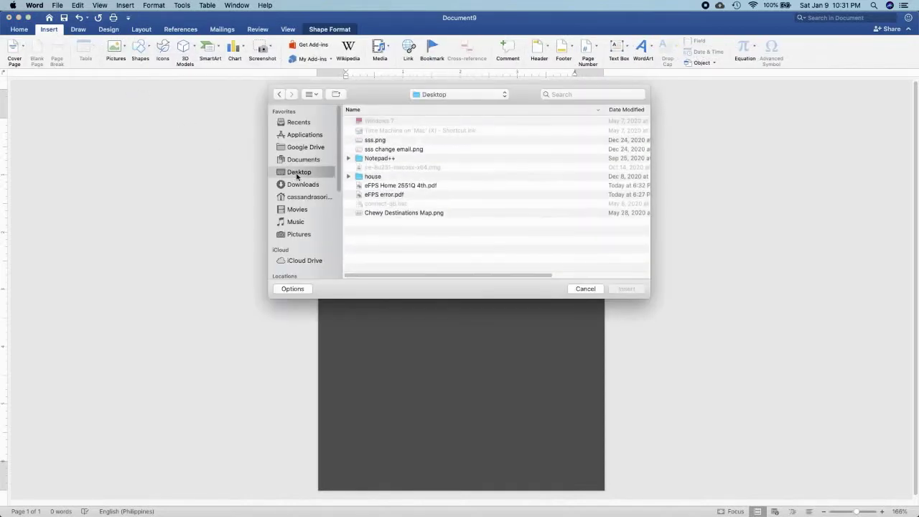
left_click(302, 186)
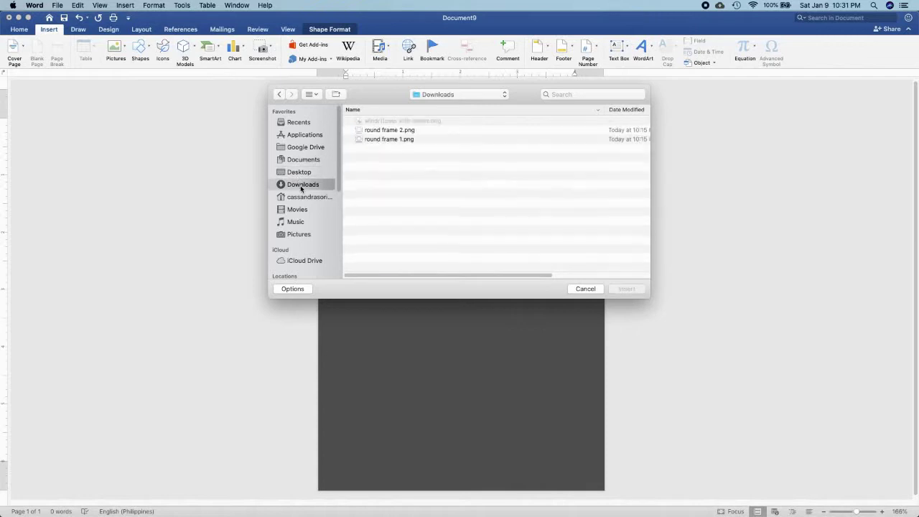
left_click(376, 122)
left_click(626, 290)
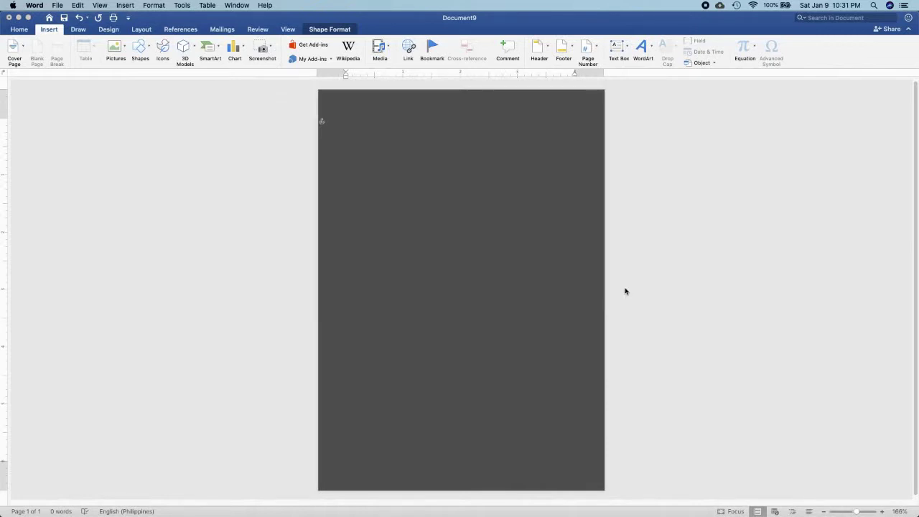
Set the wreath picture's text wrapping to Behind Text and bring it in front of the dark gray rectangle
left_click(142, 30)
left_click(372, 47)
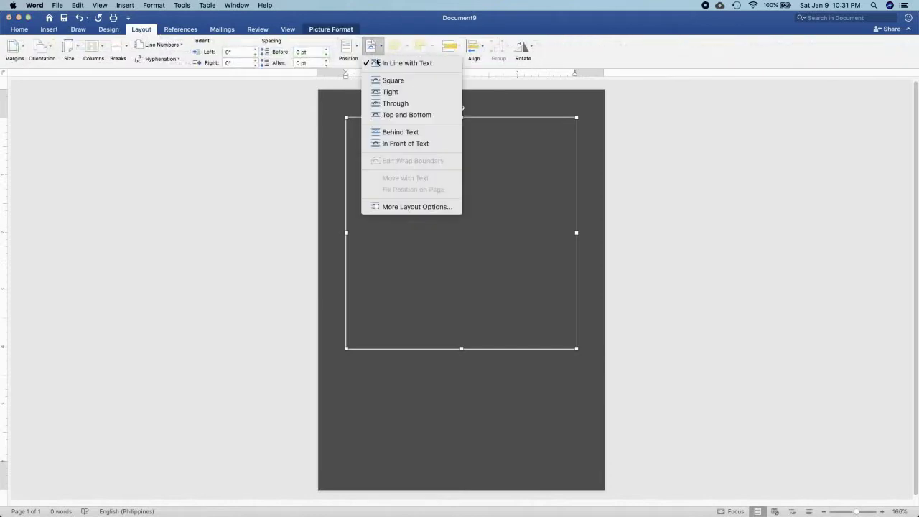
left_click(396, 134)
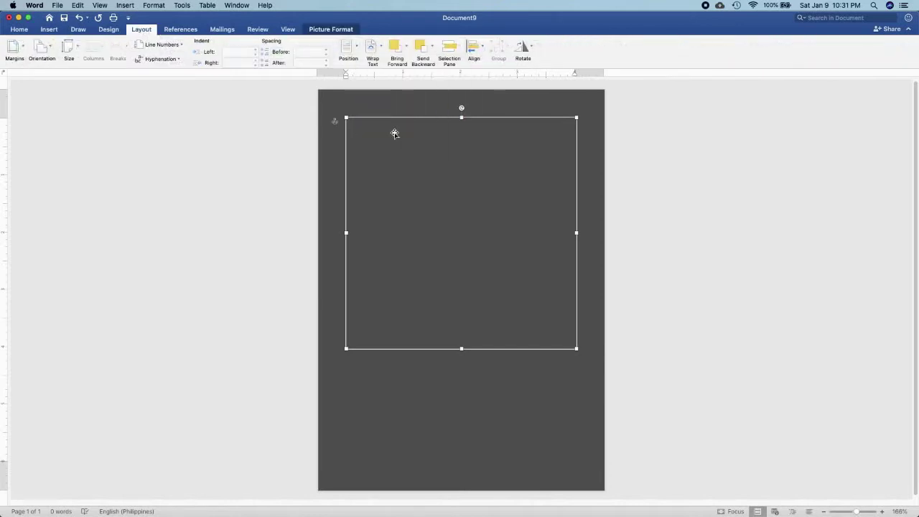
left_click(407, 49)
left_click(409, 88)
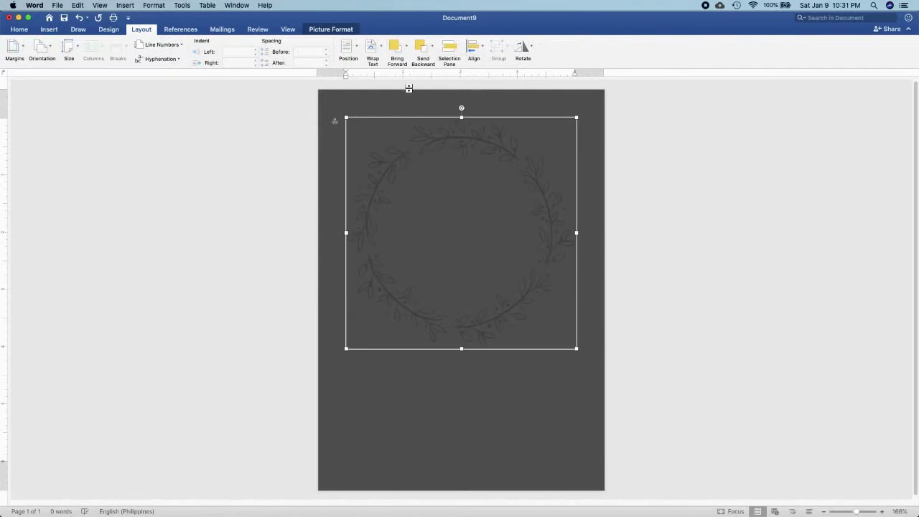
Try recolor presets on the wreath picture and settle on the pale, near-white one
left_click(345, 30)
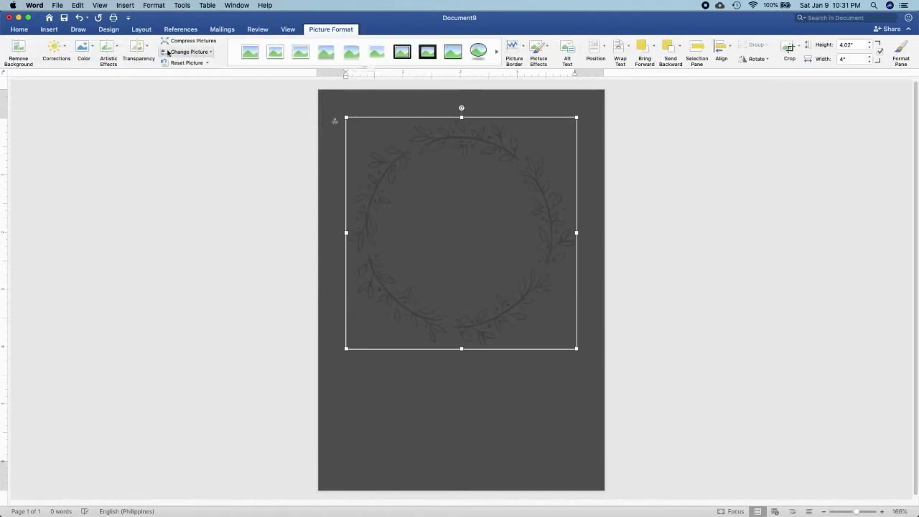
left_click(89, 48)
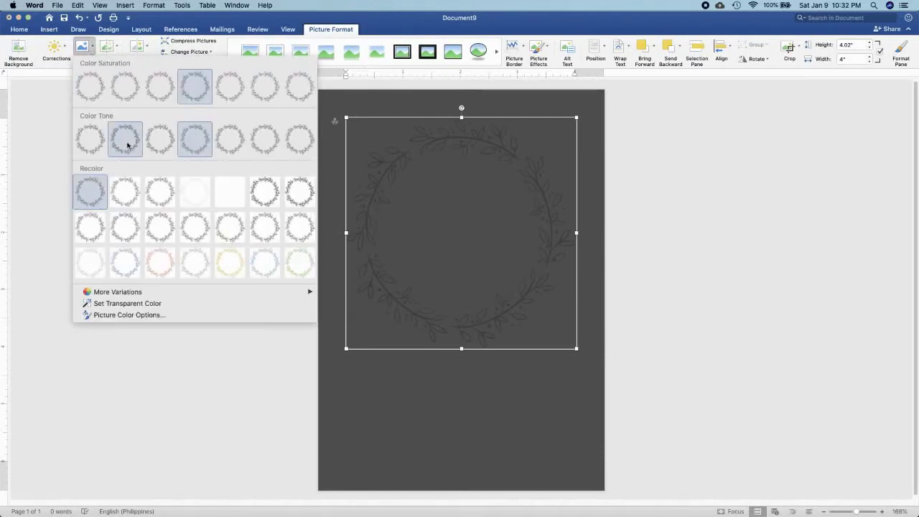
left_click(159, 191)
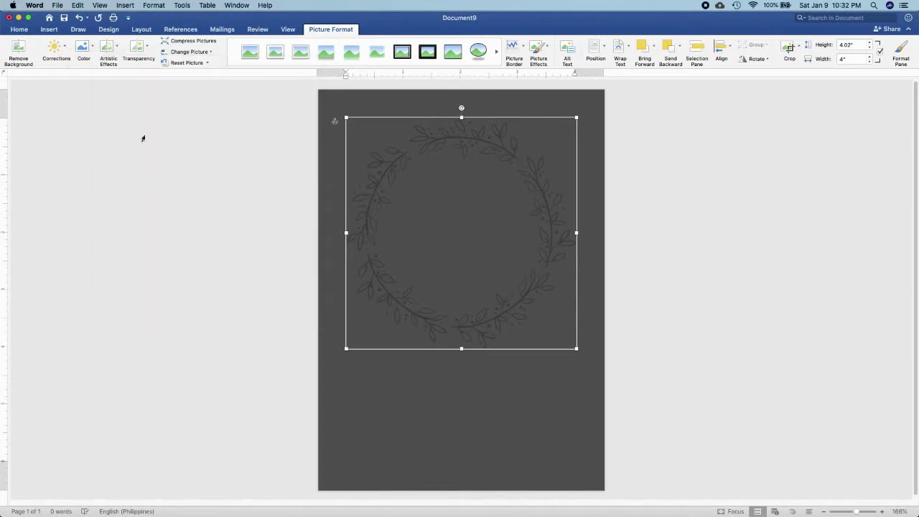
left_click(83, 47)
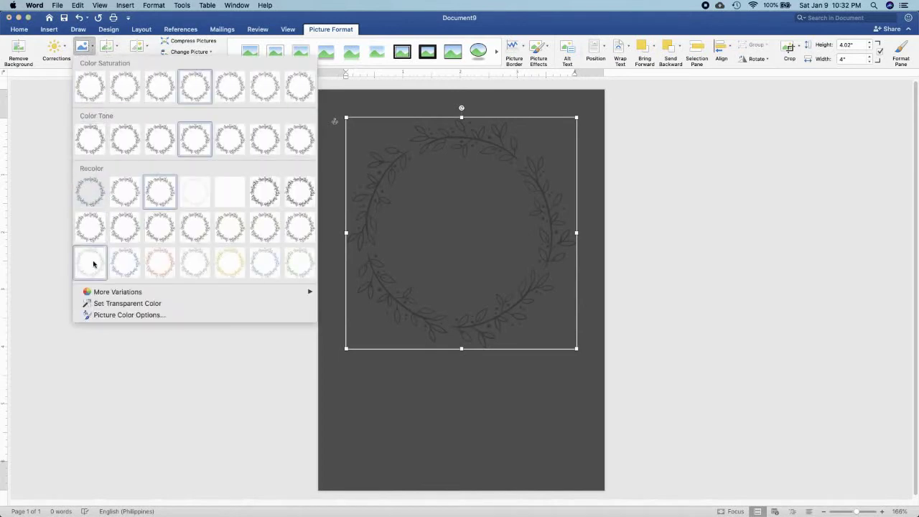
left_click(91, 264)
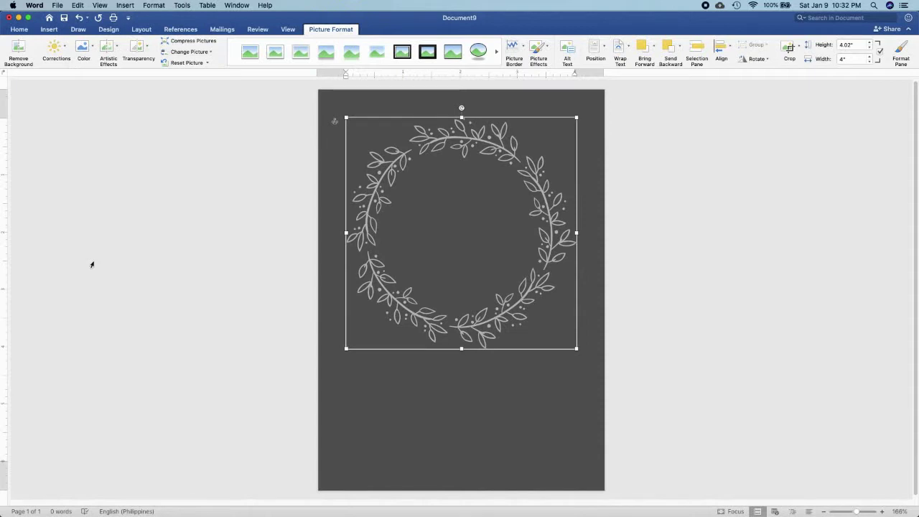
left_click(81, 48)
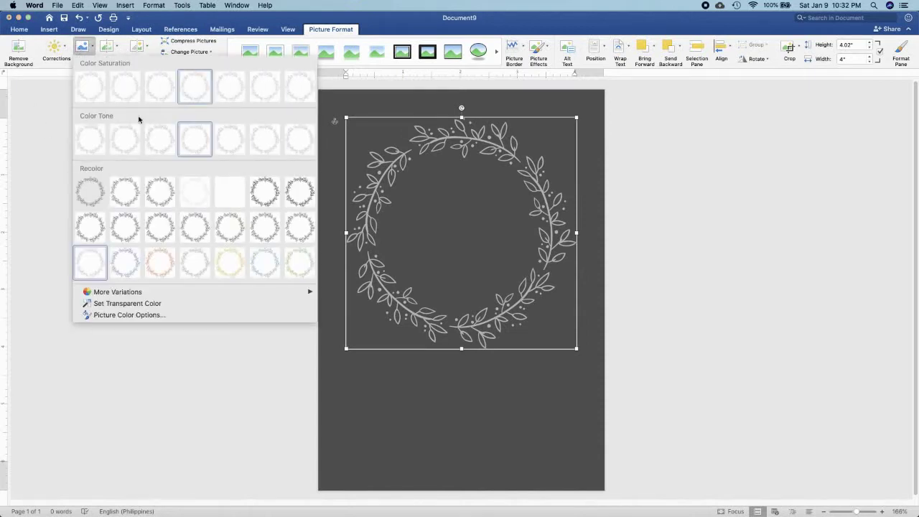
left_click(191, 190)
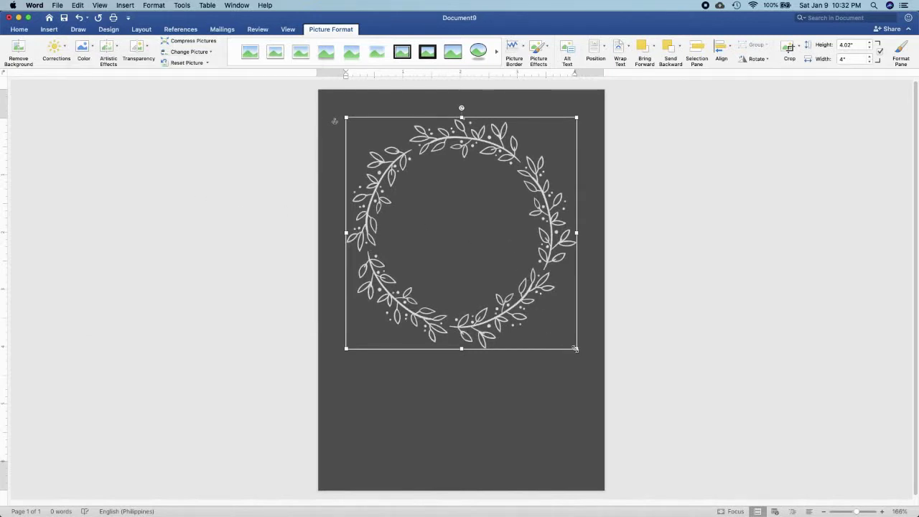
Shrink the wreath to about 3.6 inches wide and center it in the upper part of the page
left_click_drag(559, 336, 542, 323)
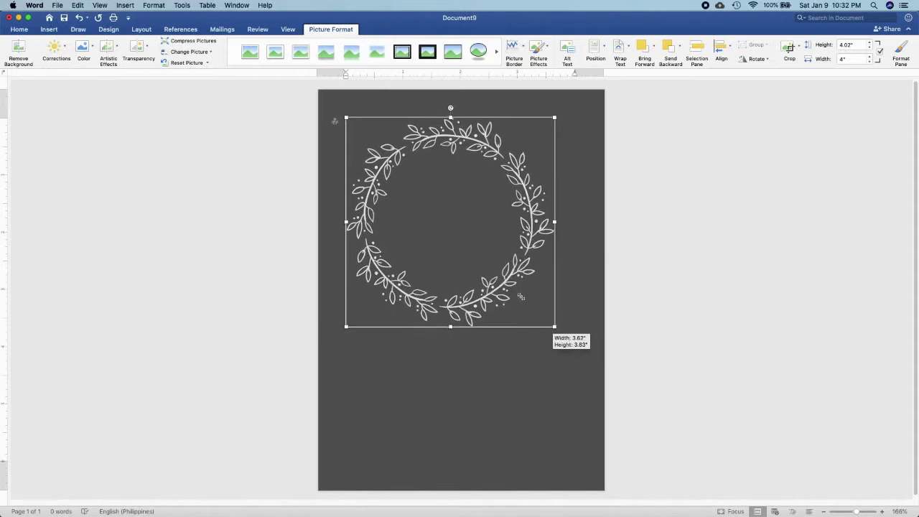
left_click_drag(499, 274, 511, 269)
left_click(670, 332)
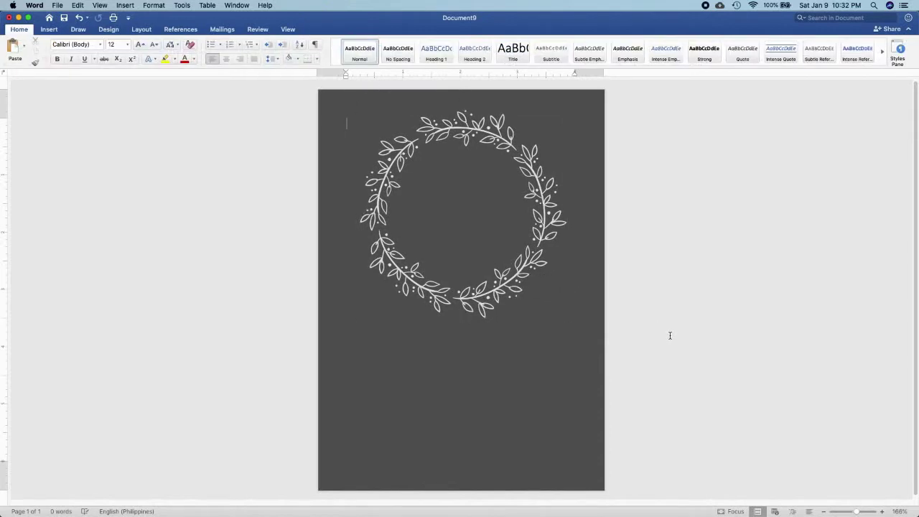
Duplicate the wreath and move the copy partly off the page at the lower-left corner
left_click(372, 248)
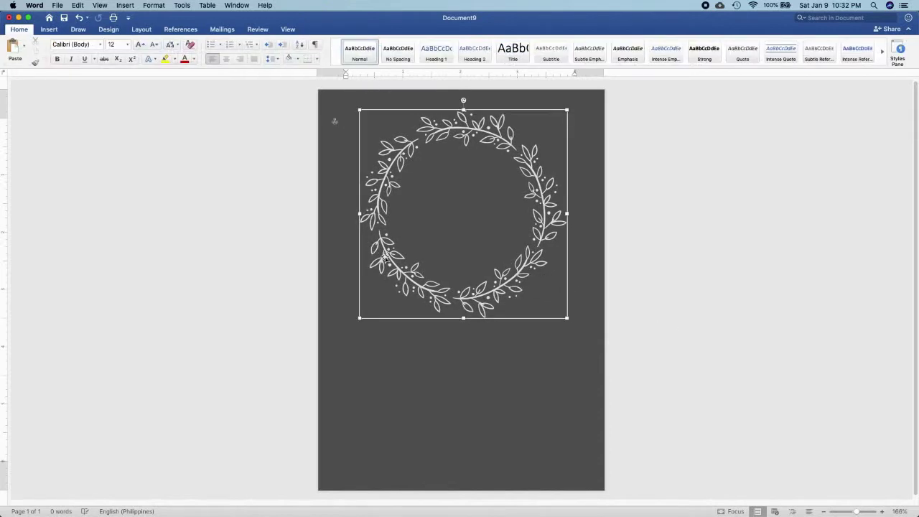
key("super+c")
key("super+v")
left_click_drag(463, 297, 345, 489)
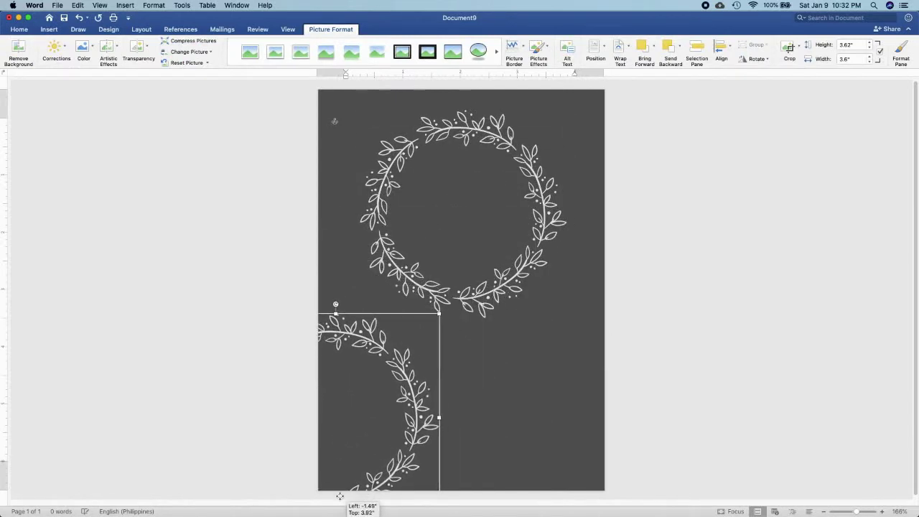
Flip a second wreath copy horizontally and place it partly off the page at the lower-right corner, mirroring the lower-left one
left_click_drag(388, 400, 556, 388)
left_click(144, 29)
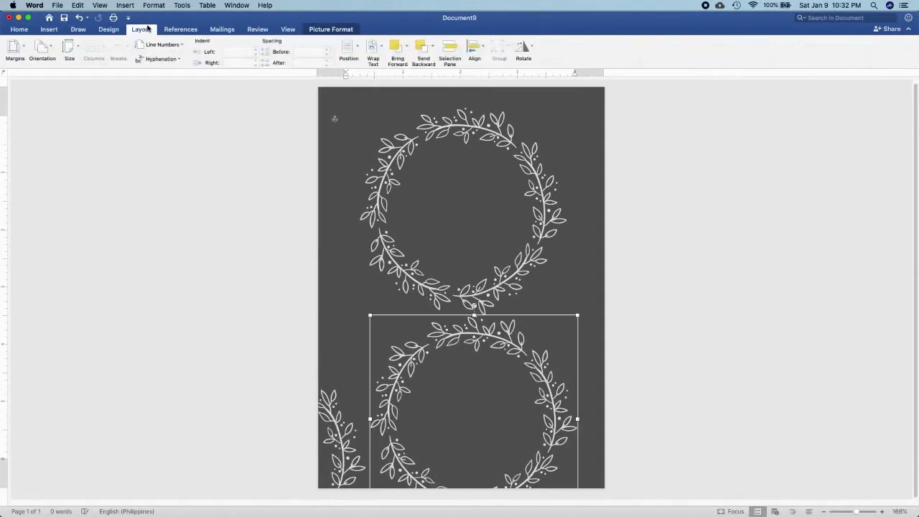
left_click(523, 47)
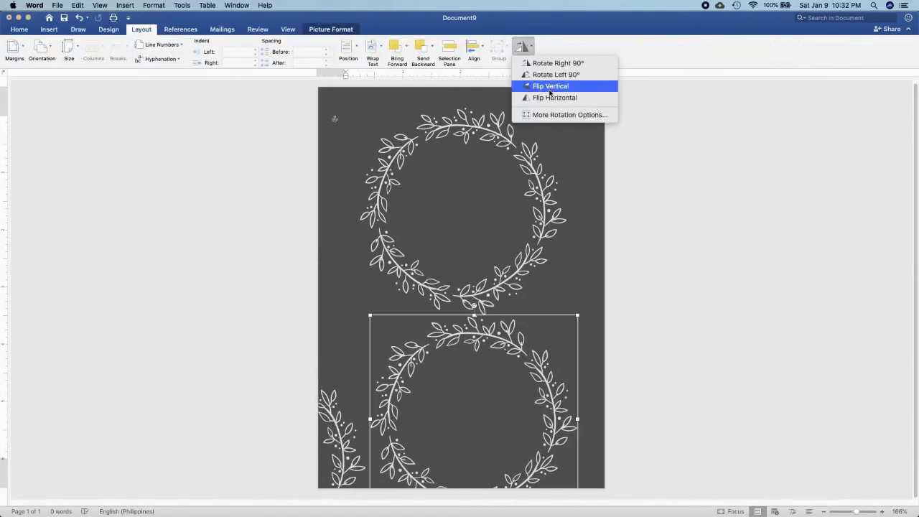
key("Return")
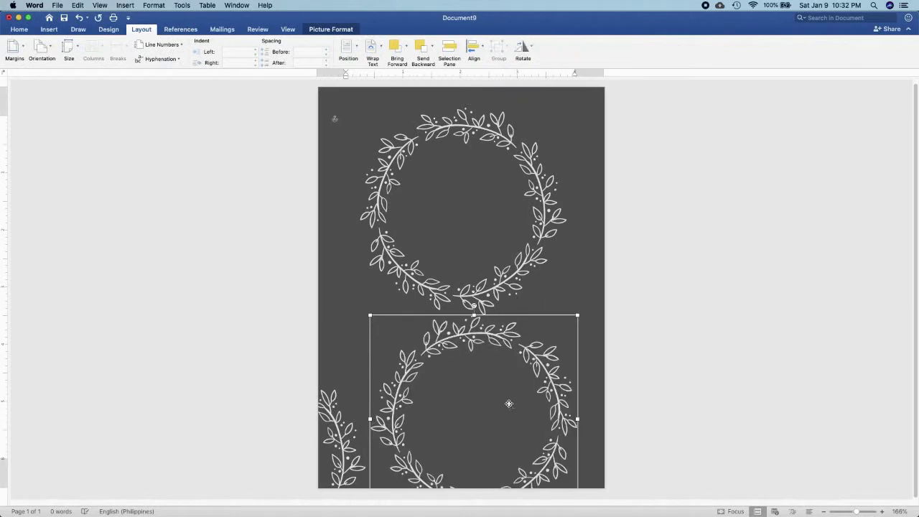
left_click_drag(509, 403, 694, 445)
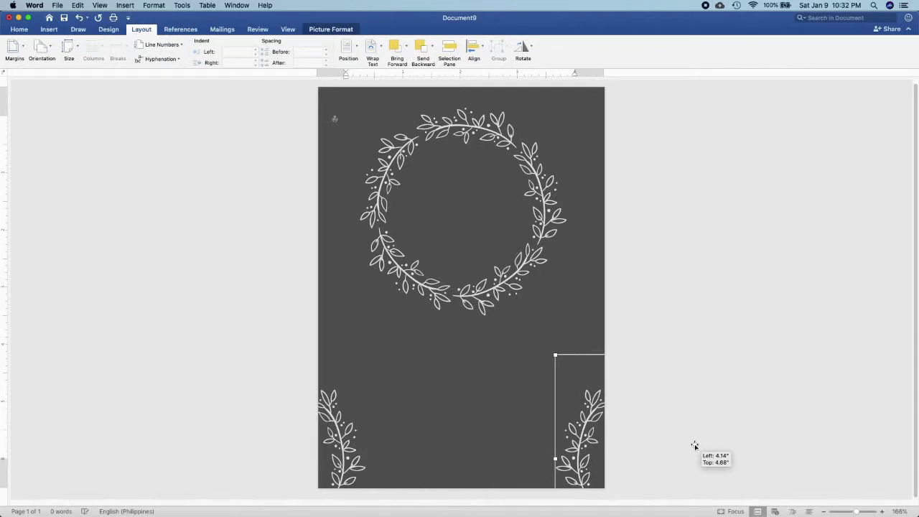
left_click_drag(695, 445, 694, 445)
left_click(644, 298)
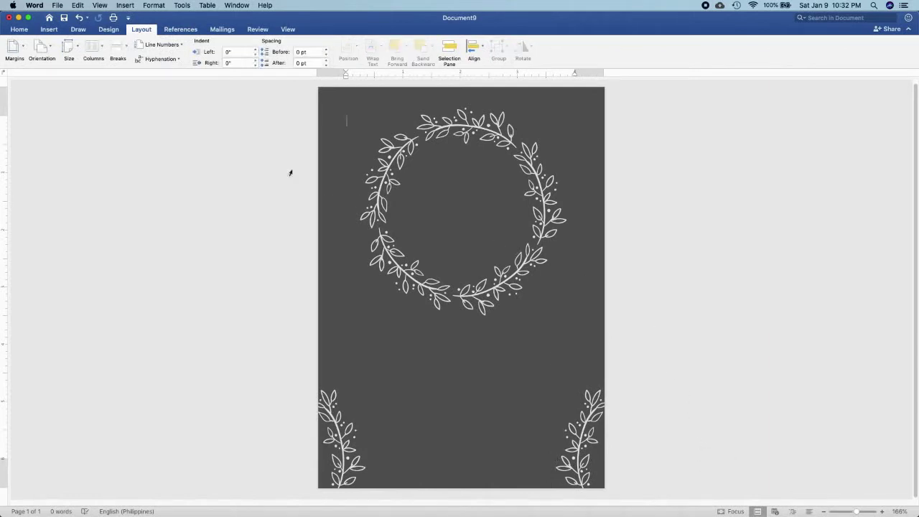
Draw a rectangle about 3.58 inches wide and 1.25 inches high across the lower part of the upper wreath
left_click(49, 30)
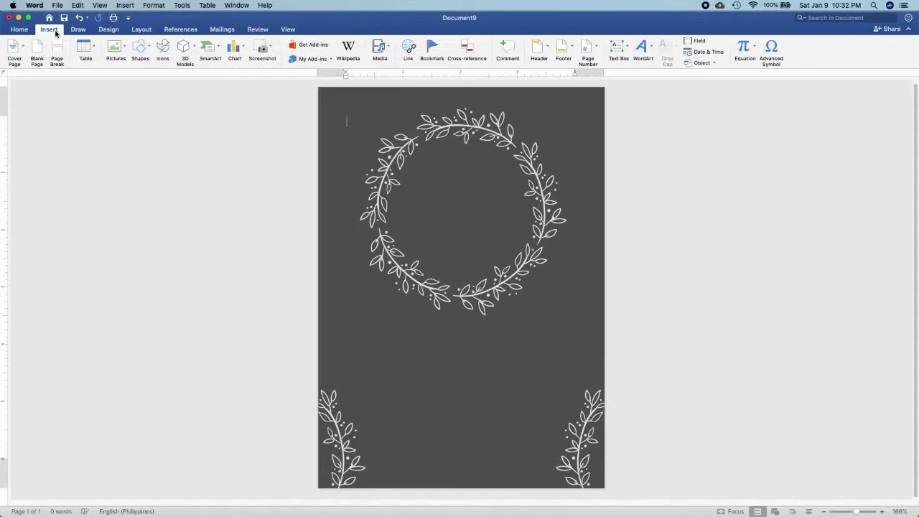
left_click(141, 53)
left_click(215, 79)
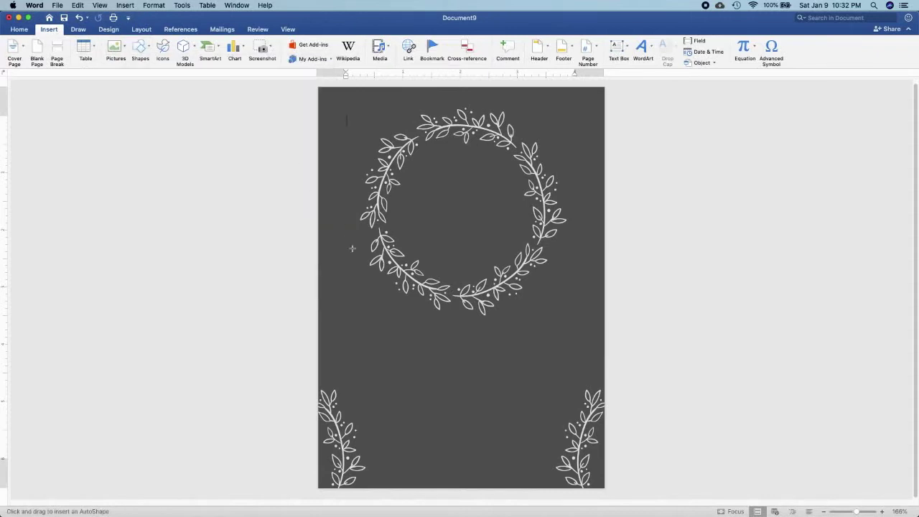
left_click_drag(356, 266, 562, 339)
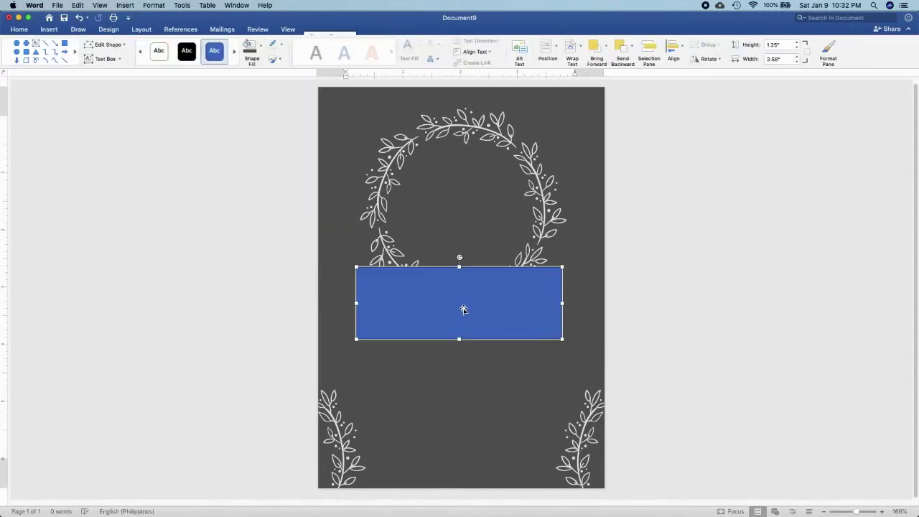
Add text to the new blue rectangle and enter the person's first name
right_click(467, 312)
left_click(475, 344)
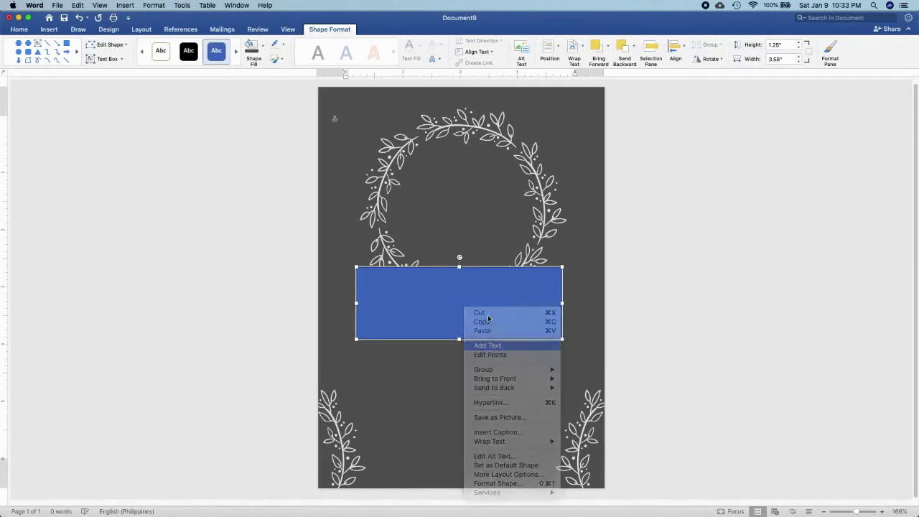
type("Ken")
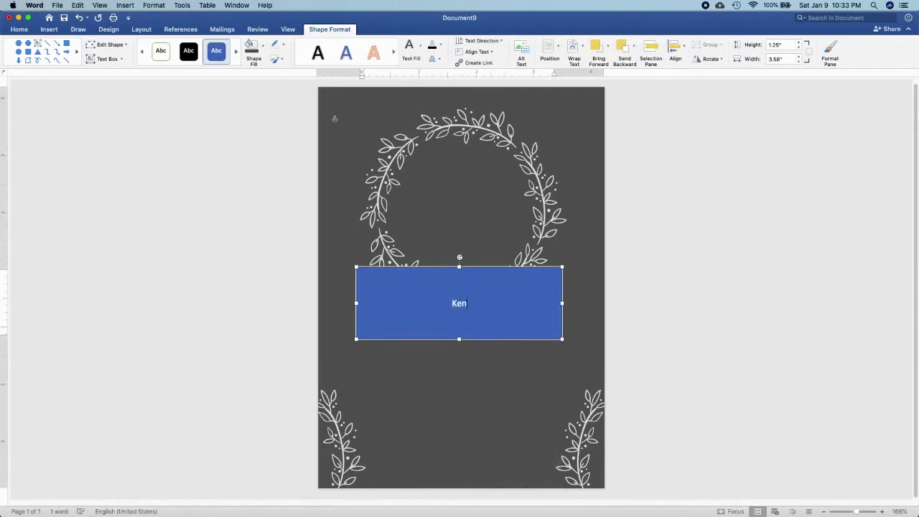
Remove the fill and outline from the name's rectangle and set its text fill to white
key("super+a")
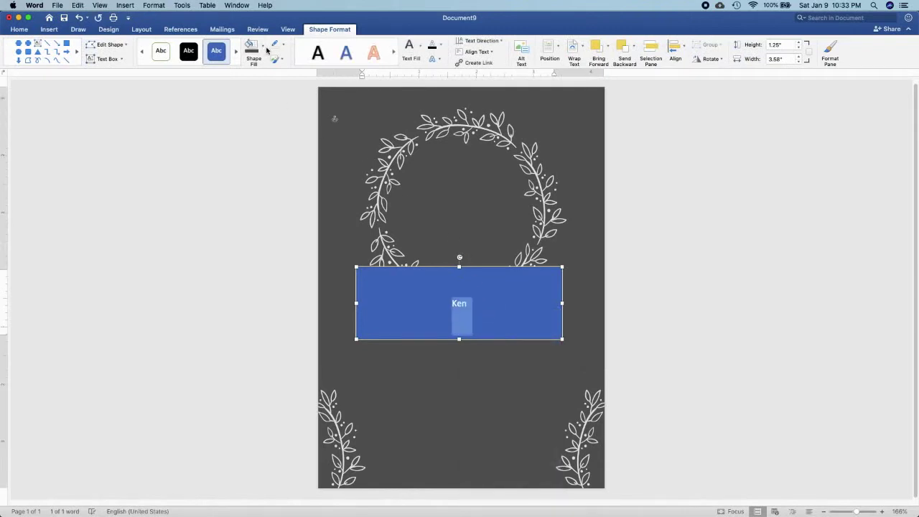
left_click(262, 45)
left_click(267, 66)
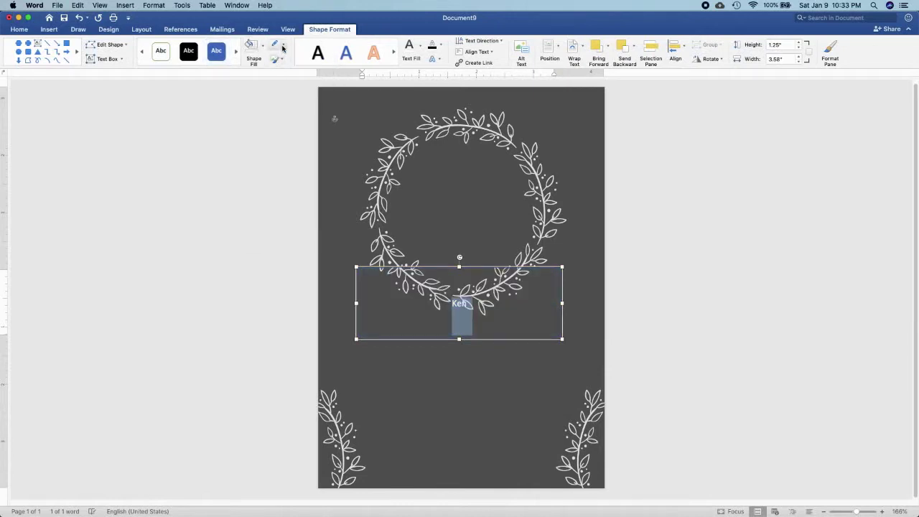
left_click(283, 44)
left_click(308, 62)
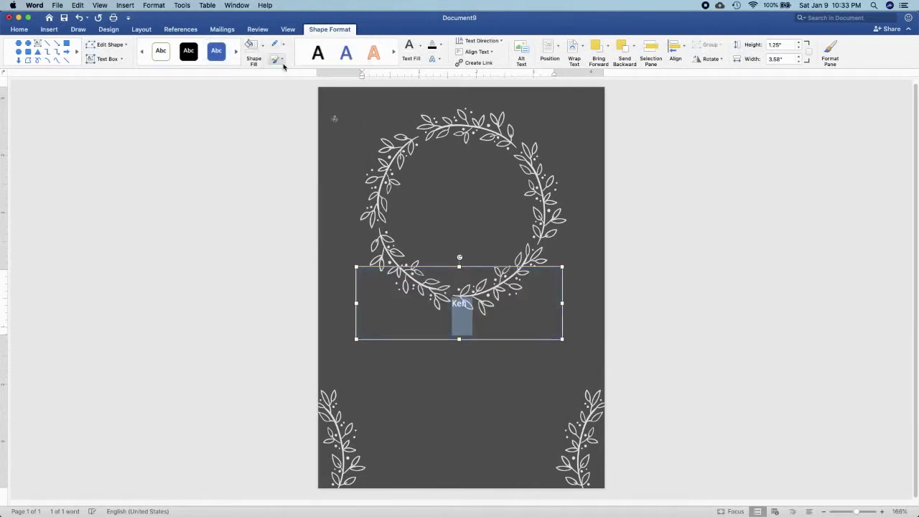
left_click(419, 45)
left_click(407, 107)
Change the first person's name to the Crimson Foam font and enlarge its text
left_click(20, 30)
left_click(100, 45)
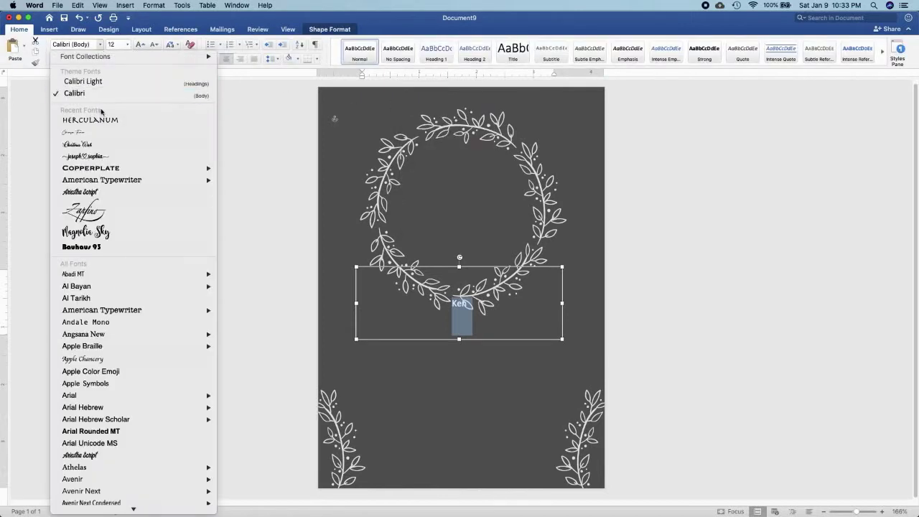
left_click(96, 132)
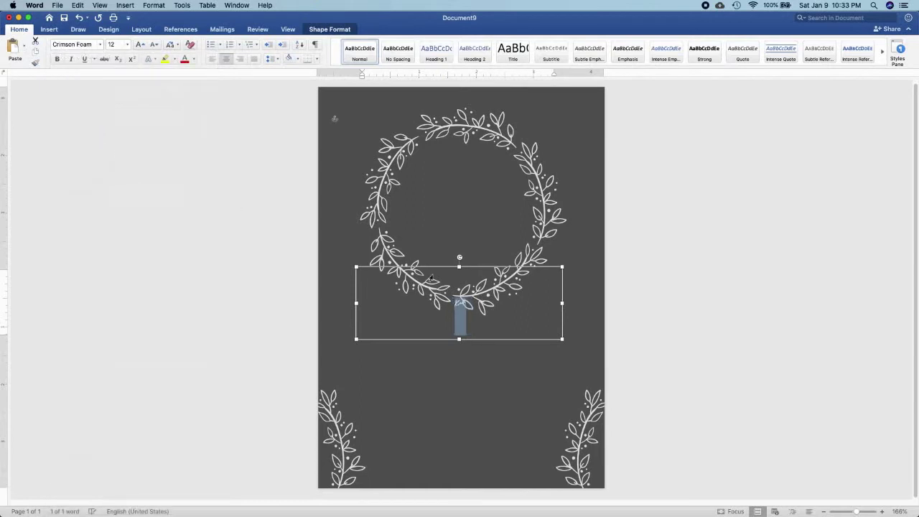
key("super+bracketright")
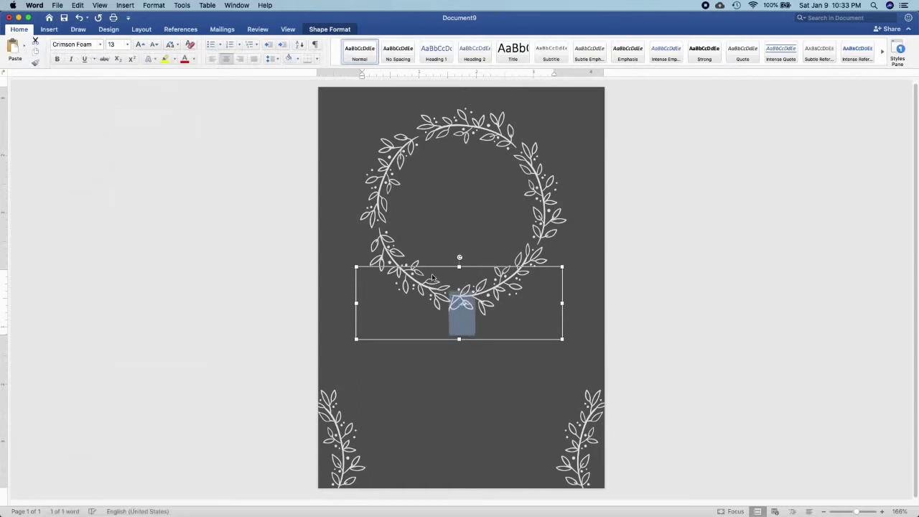
key("super+bracketright")
key("super+bracketright")
key("super+bracketright")
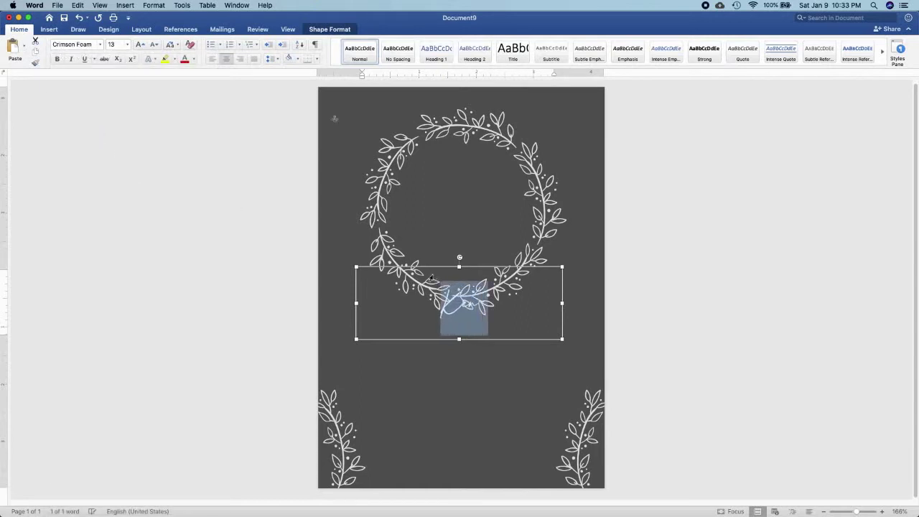
Narrow the name's box, place it inside the wreath's upper-left part, and enlarge the text to 71 points
left_click_drag(560, 338, 468, 351)
left_click_drag(431, 267, 451, 141)
key("super+bracketright")
key("super+bracketright")
key("super+bracketright")
key("super+bracketright")
key("super+bracketright")
key("super+bracketright")
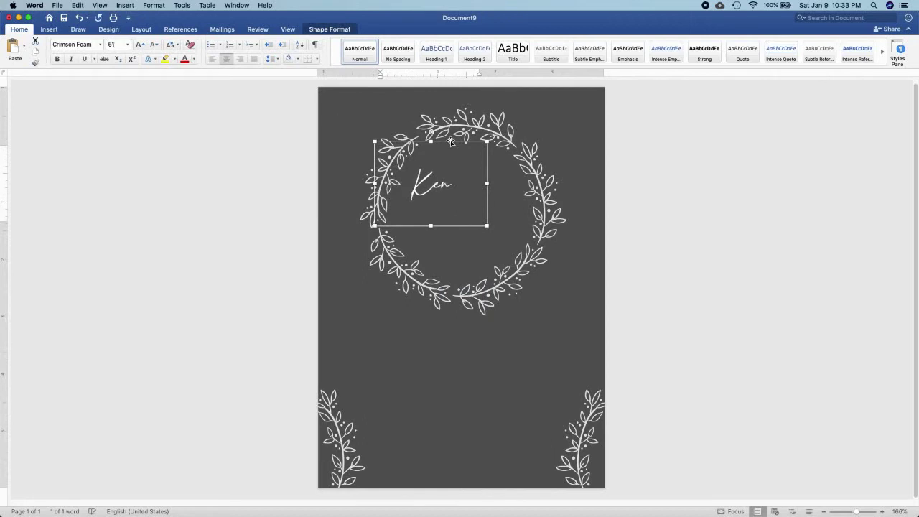
key("super+bracketright")
key("super+bracketright")
key("super+bracketright")
key("super+bracketright")
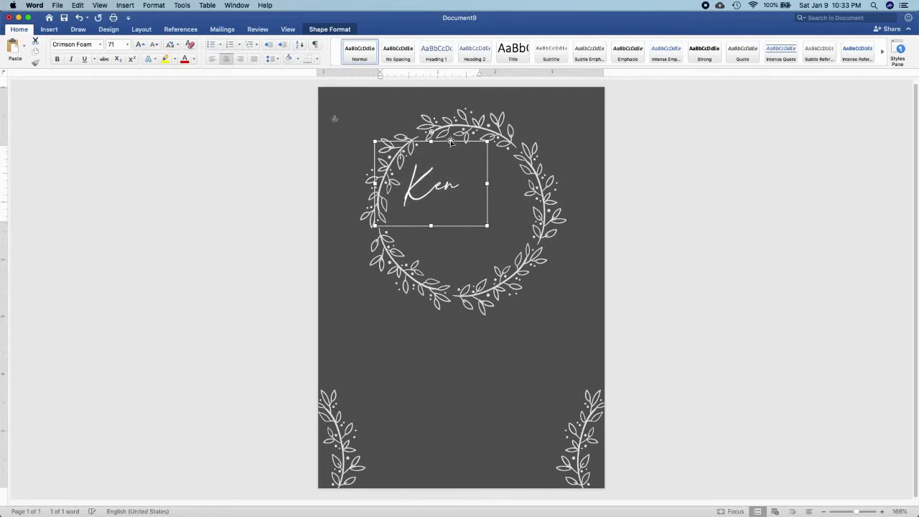
Nudge the name's box slightly up and to the right and set its text size to 73 points
left_click_drag(443, 166, 447, 162)
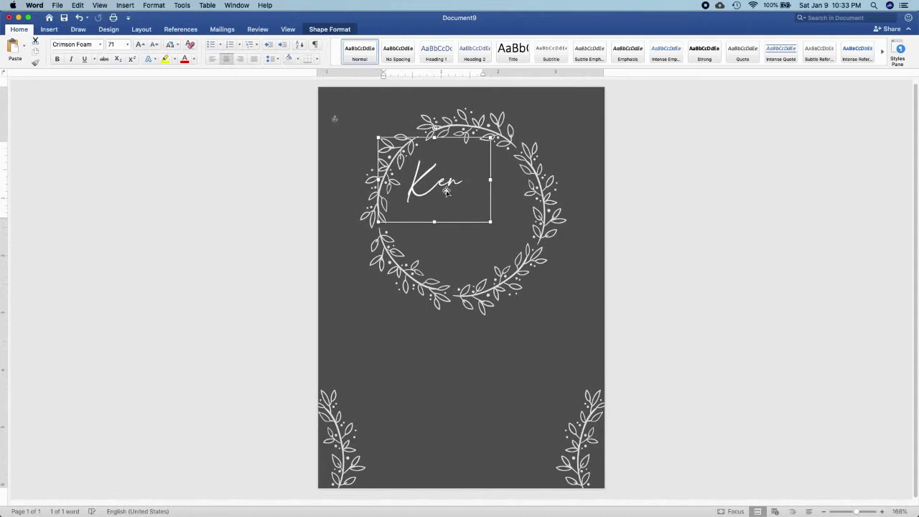
key("super+bracketright")
key("super+bracketright")
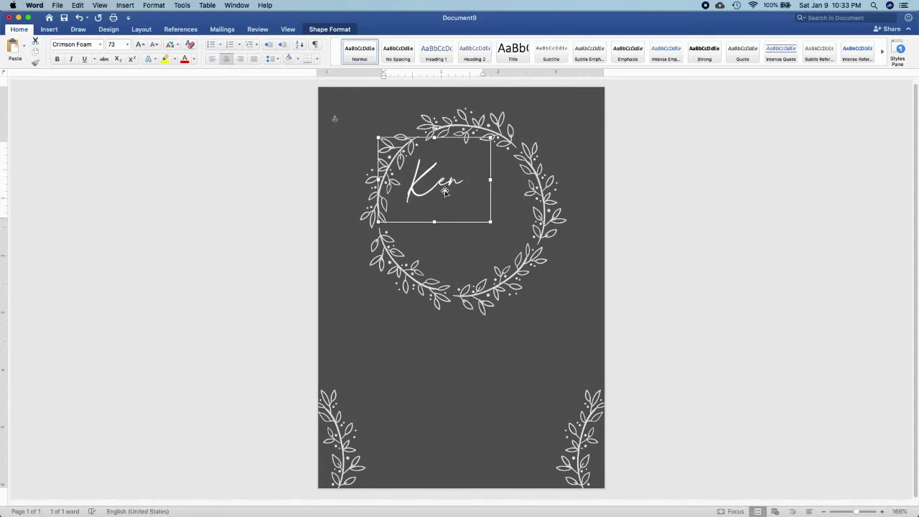
Duplicate the name's box toward the wreath's lower right and replace the copy's text with the second person's first name
left_click_drag(445, 192, 450, 183)
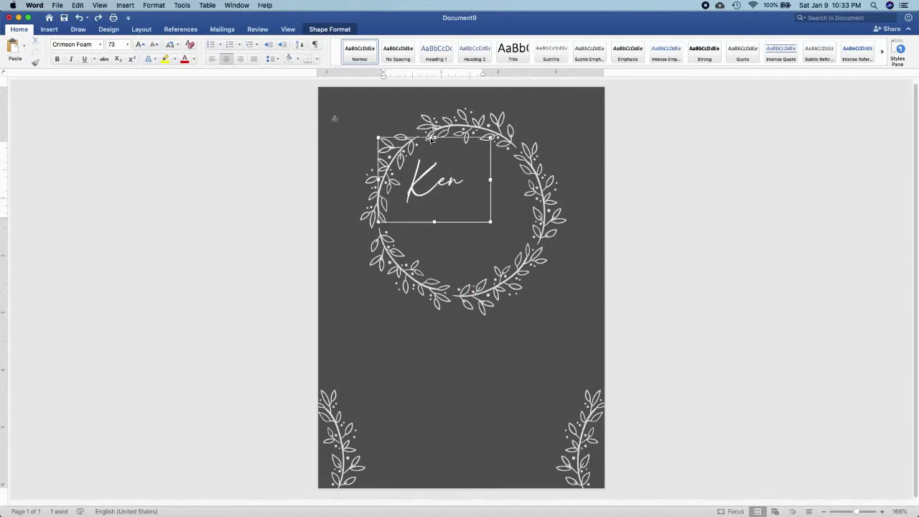
left_click_drag(431, 138, 455, 228)
type("Cas")
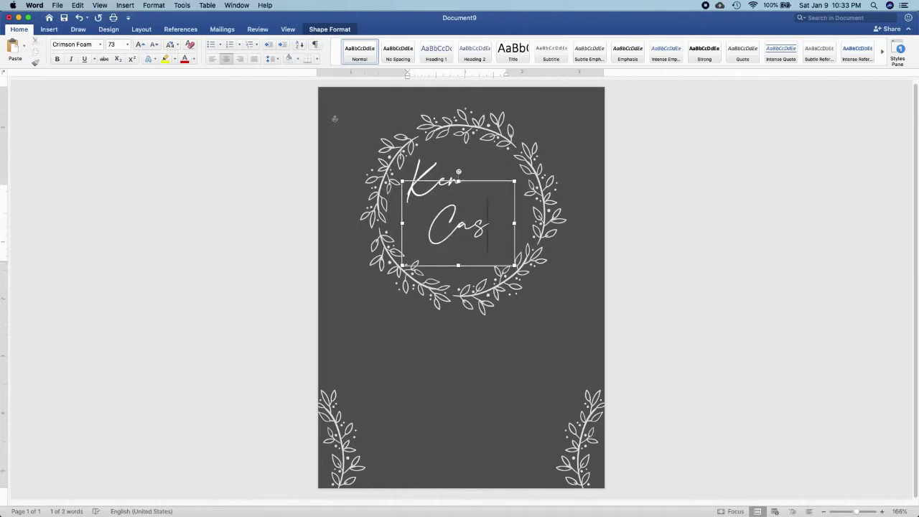
type("sy")
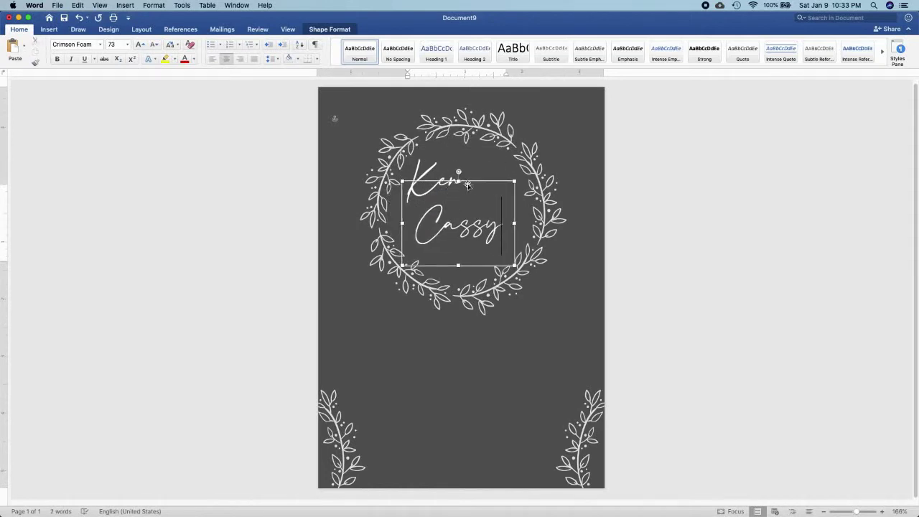
left_click_drag(480, 181, 501, 185)
Duplicate the first person's name box to its right and replace the copy's text with "&"
left_click(428, 164)
left_click_drag(428, 164, 467, 195)
key("shift+Left")
key("shift+Left")
key("shift+Left")
type("&")
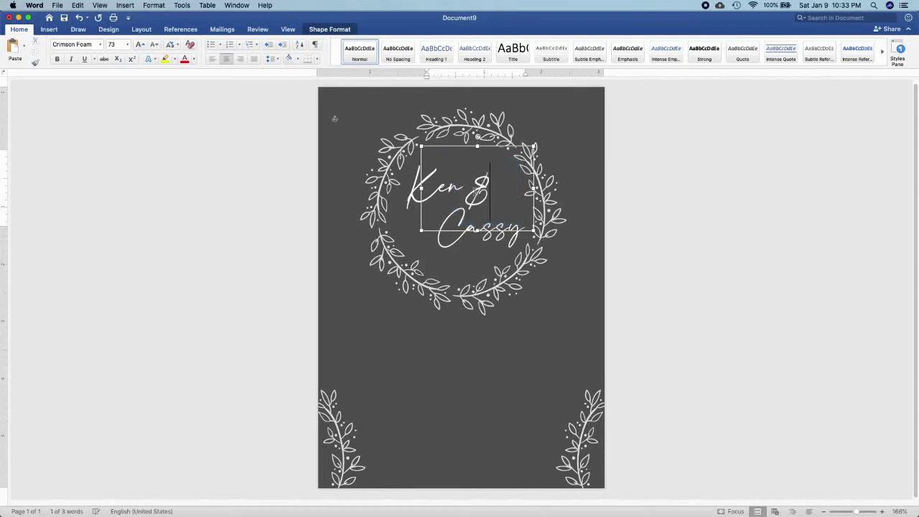
Reduce the "&" to 35 points and shrink its box so it sits right after the first person's name
double_click(476, 191)
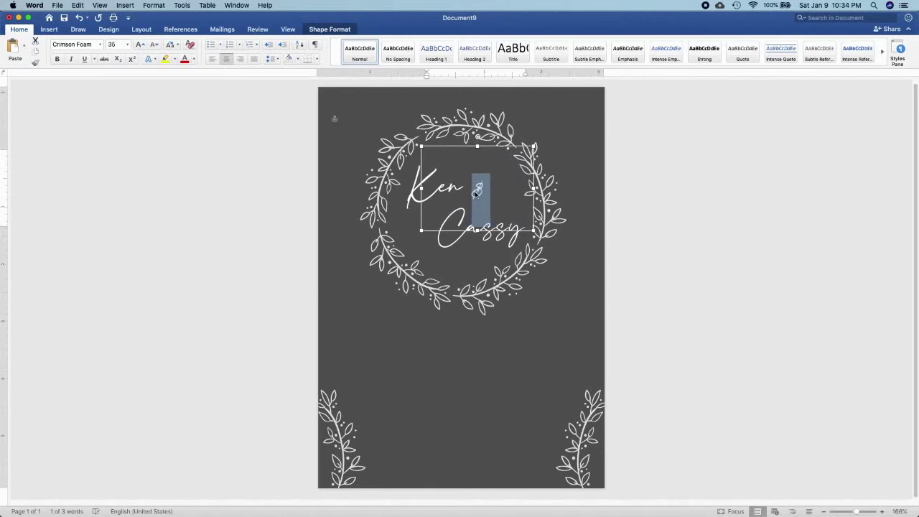
left_click_drag(534, 147, 485, 174)
left_click(648, 281)
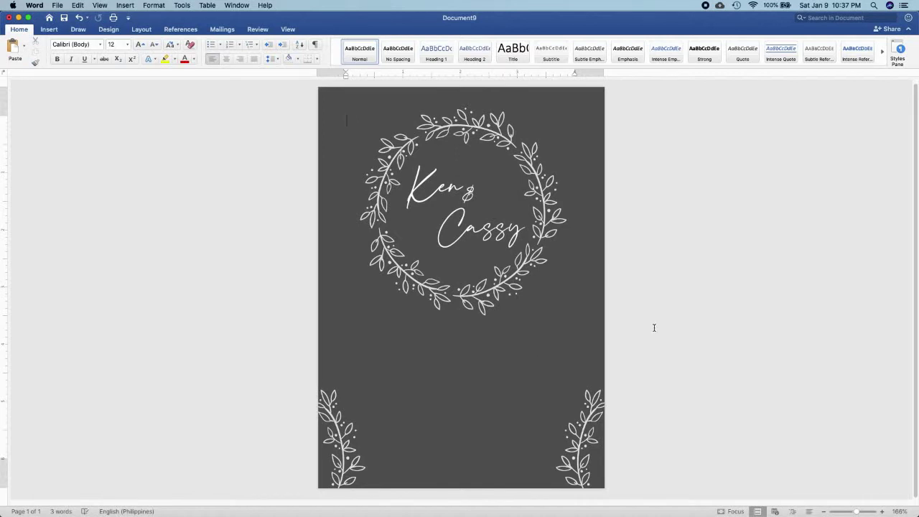
Duplicate the first person's name box below the wreath and widen the copy on both sides to nearly the page width
left_click(424, 193)
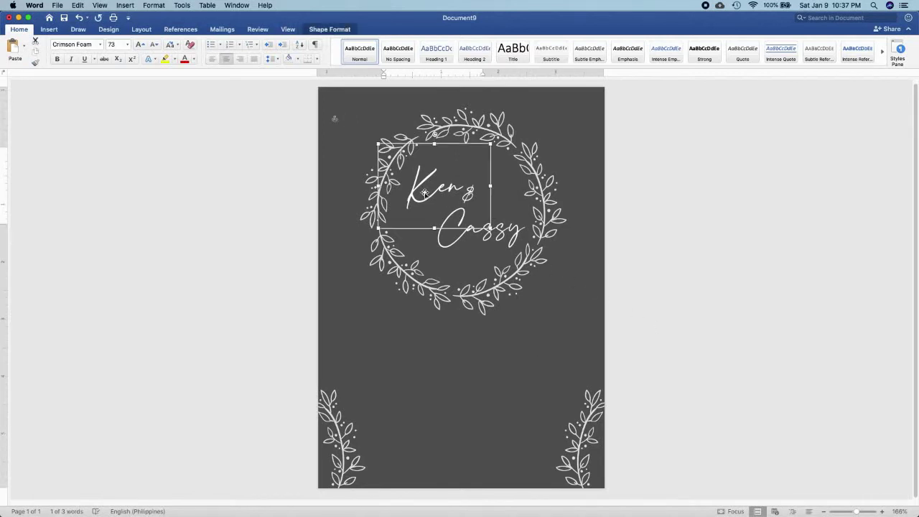
left_click_drag(424, 193, 343, 356)
left_click_drag(499, 357, 572, 356)
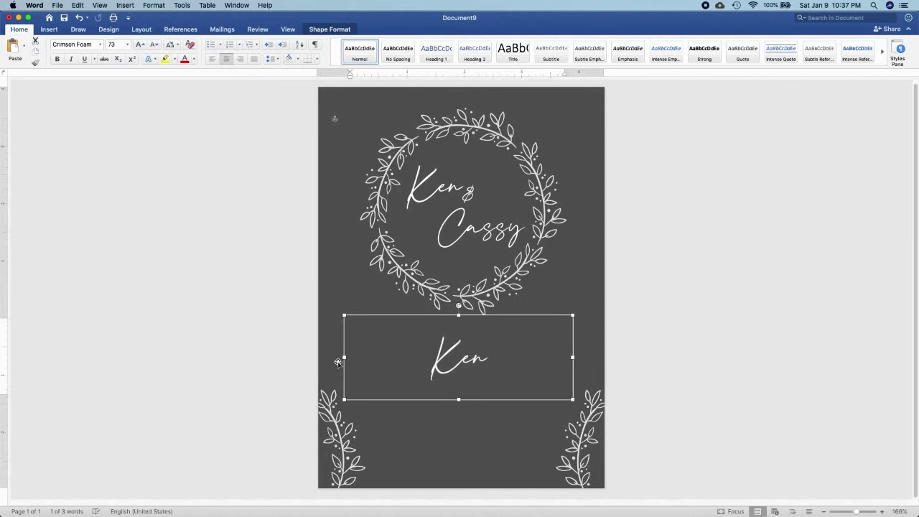
left_click_drag(344, 357, 337, 357)
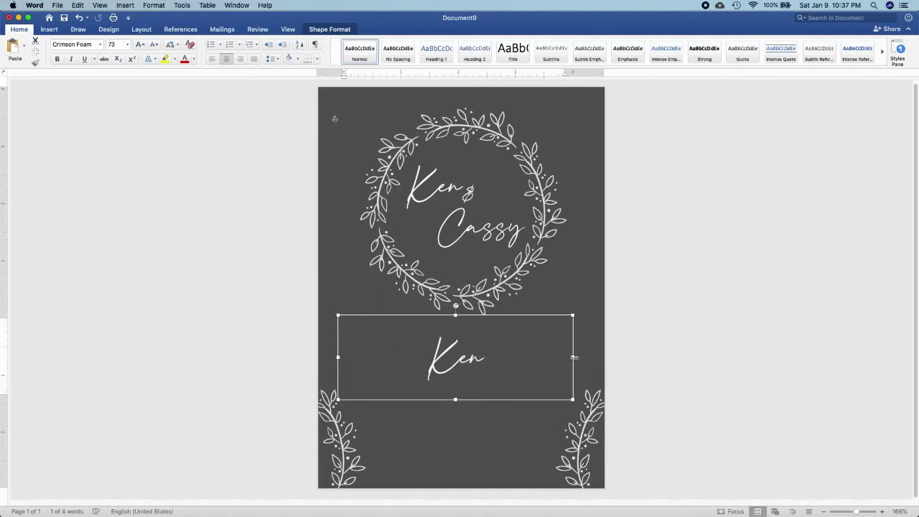
left_click_drag(573, 357, 578, 357)
Set the text in the wide box below the wreath to the Herculanum font at 15 points
left_click(498, 364)
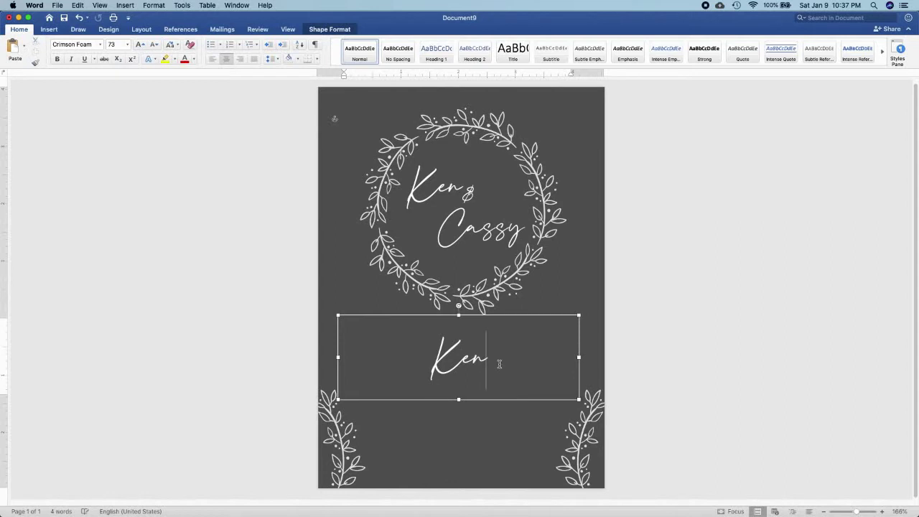
double_click(498, 364)
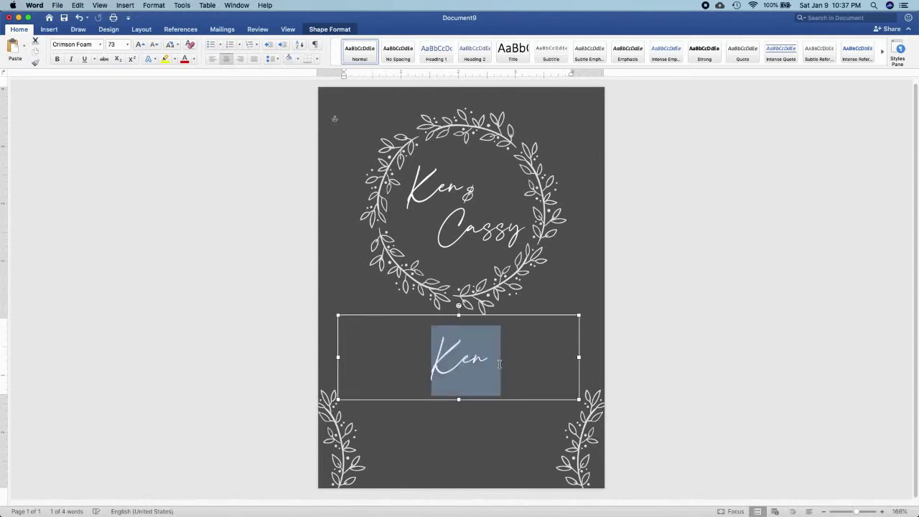
left_click(100, 46)
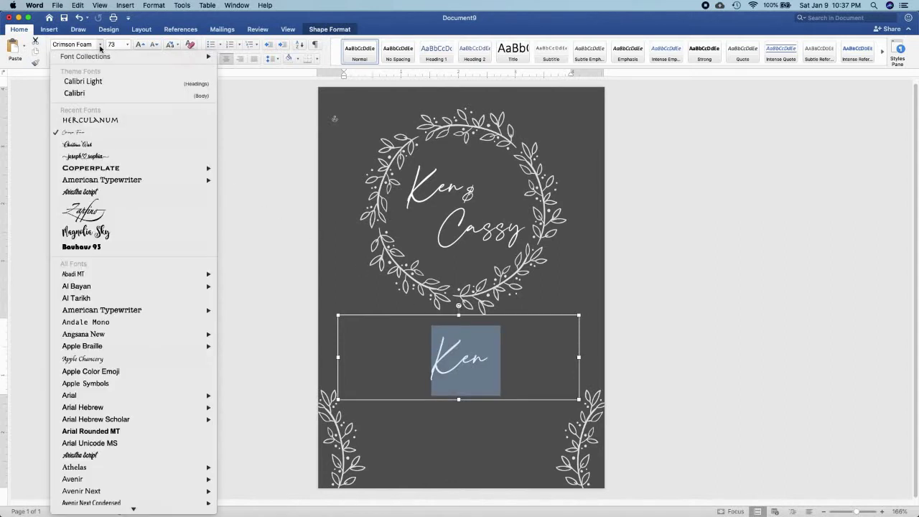
left_click(104, 120)
left_click(117, 45)
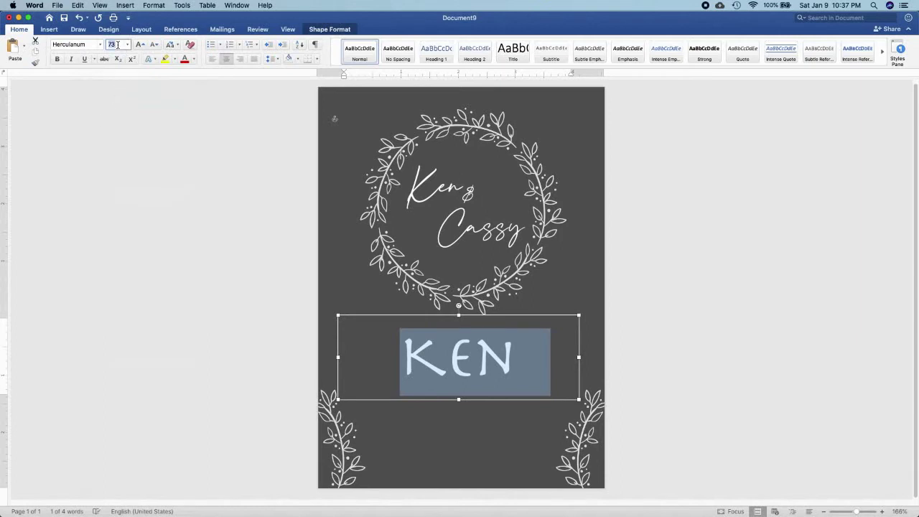
key("Return")
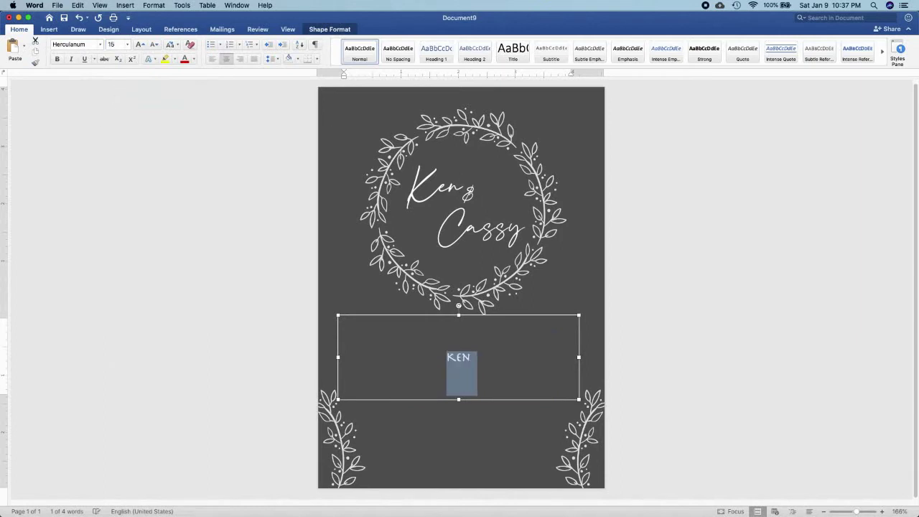
Replace the wide box's text with "SUNDAY, FEBRUARY 14, 2021 AT 10:00 AM" and widen the box to fit it on one line
left_click(494, 356)
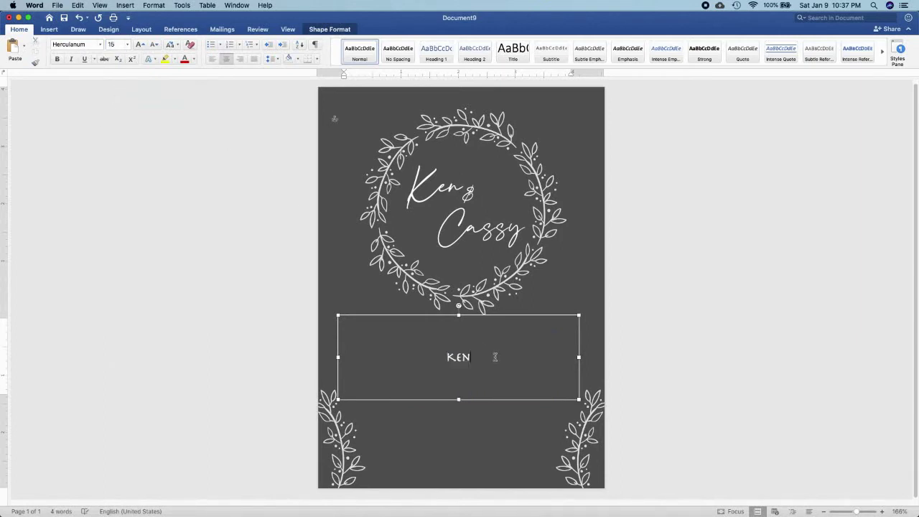
triple_click(391, 359)
type("SUN")
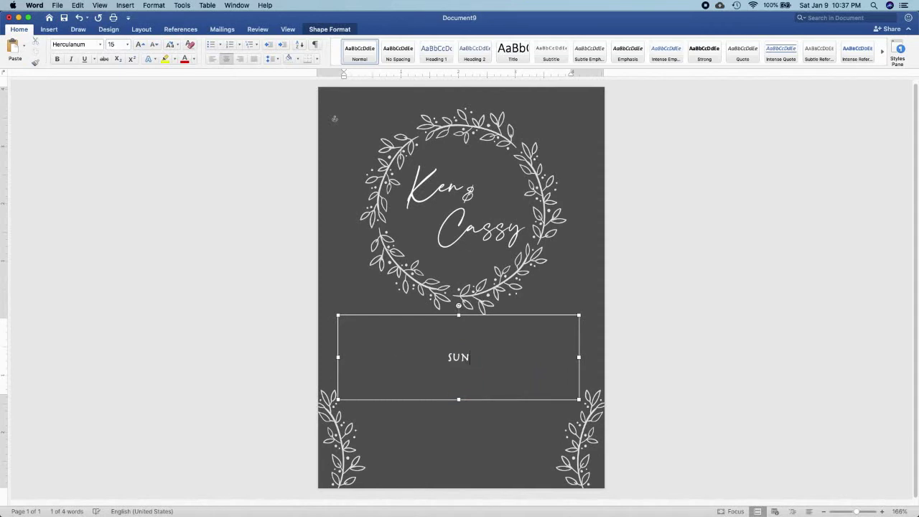
type("DAY, FEBRUARY")
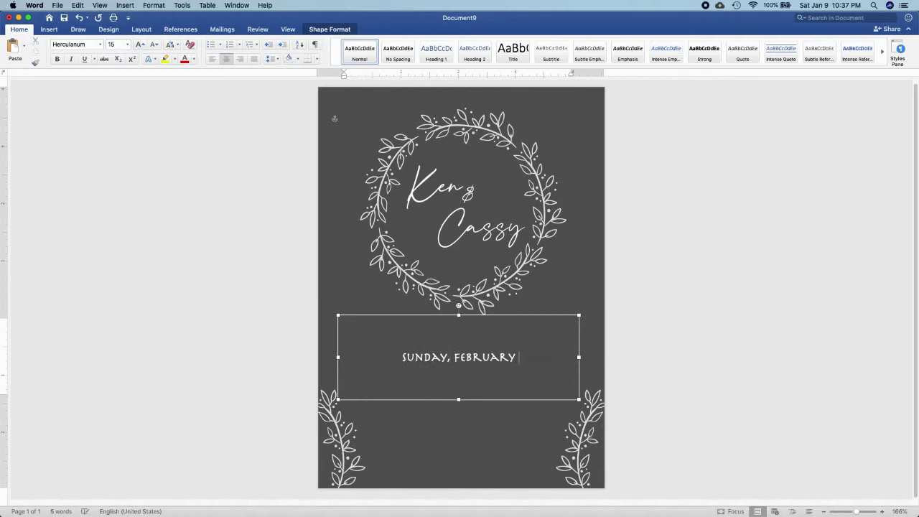
type(" 14, 2021")
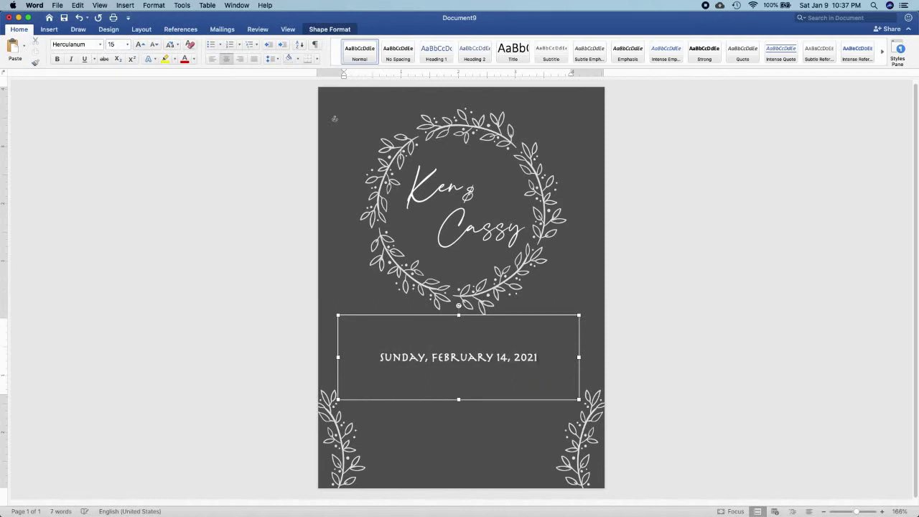
type(" AT 10:")
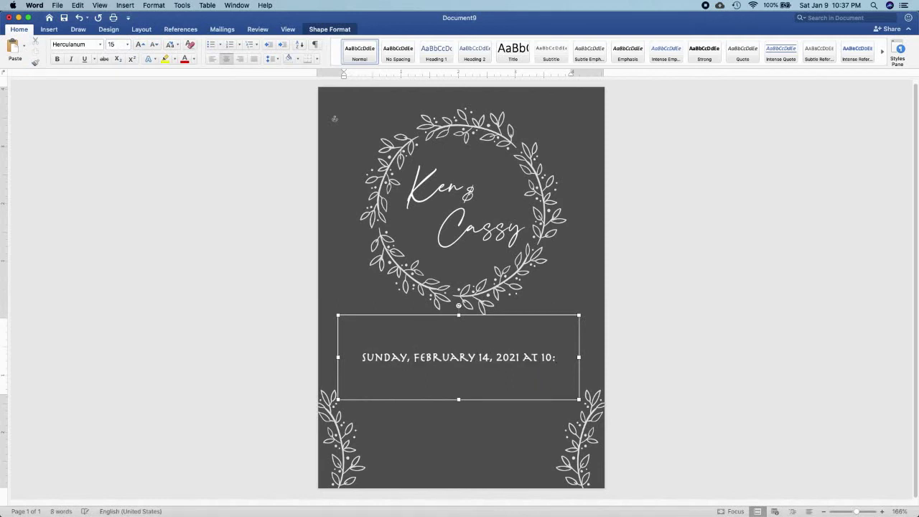
type("00 AM")
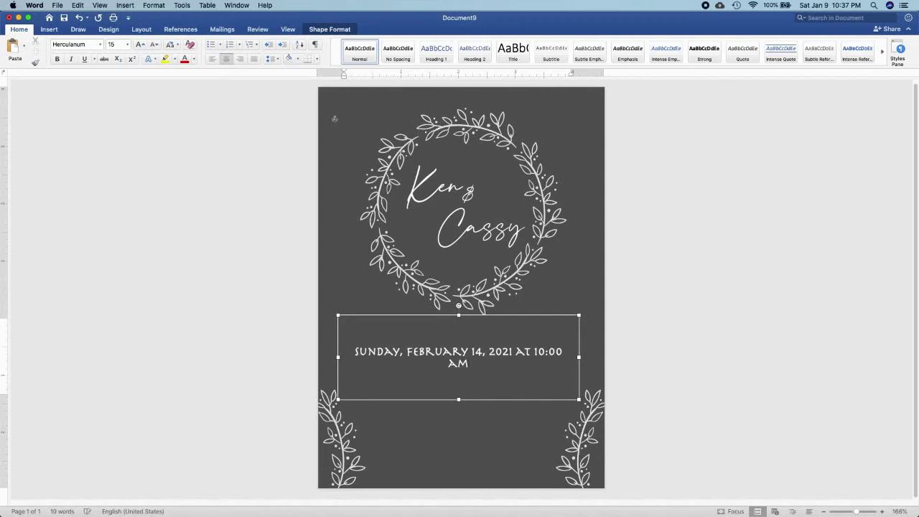
key("Return")
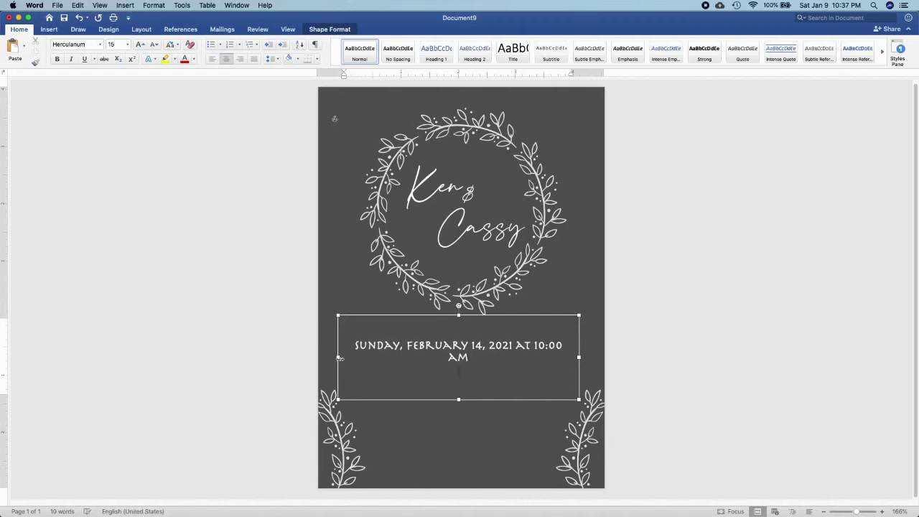
left_click_drag(337, 356, 332, 357)
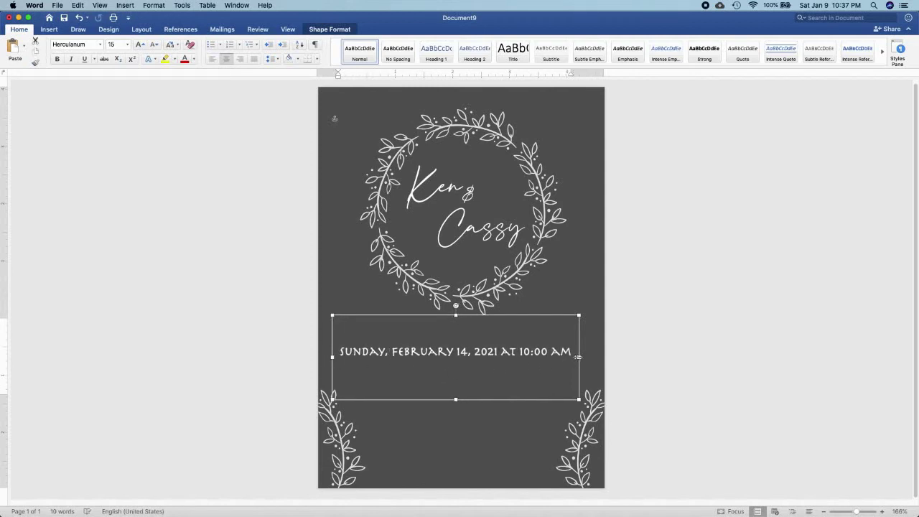
left_click_drag(578, 357, 591, 357)
Add "ST. JOHN THE EVANGELIST CATHEDRAL" as a second line below the date and time
left_click(518, 373)
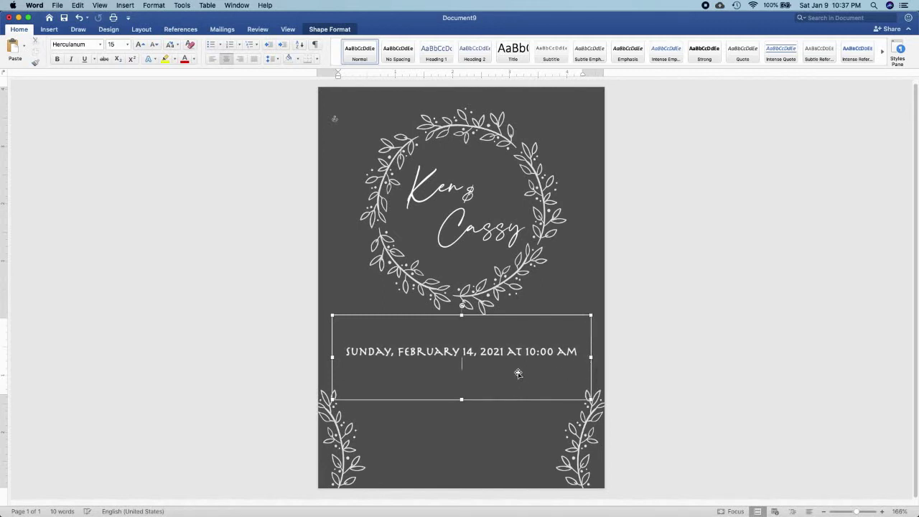
type("ST. JOHN THE EVALI")
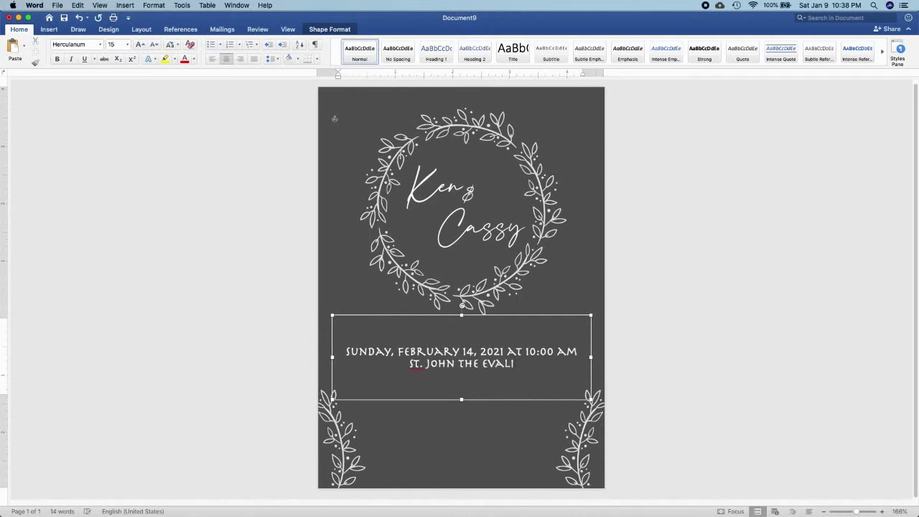
key("BackSpace")
key("BackSpace")
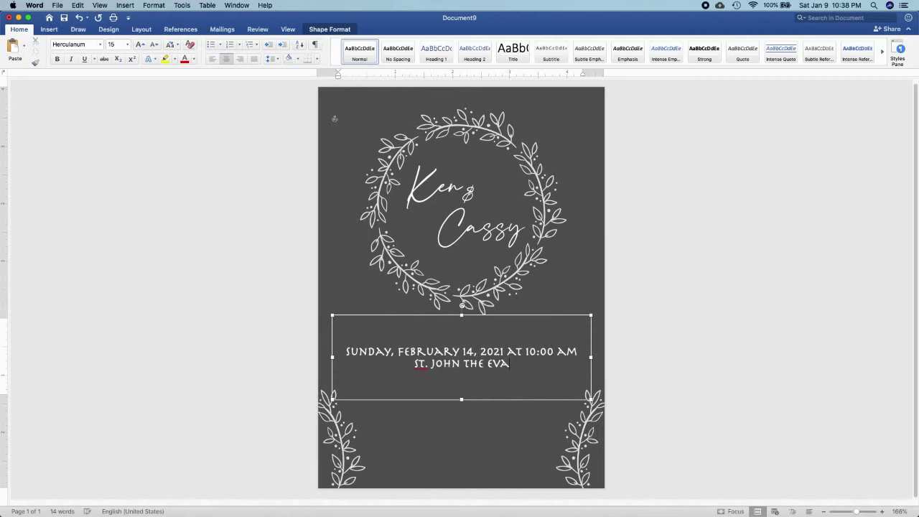
type("GELIST")
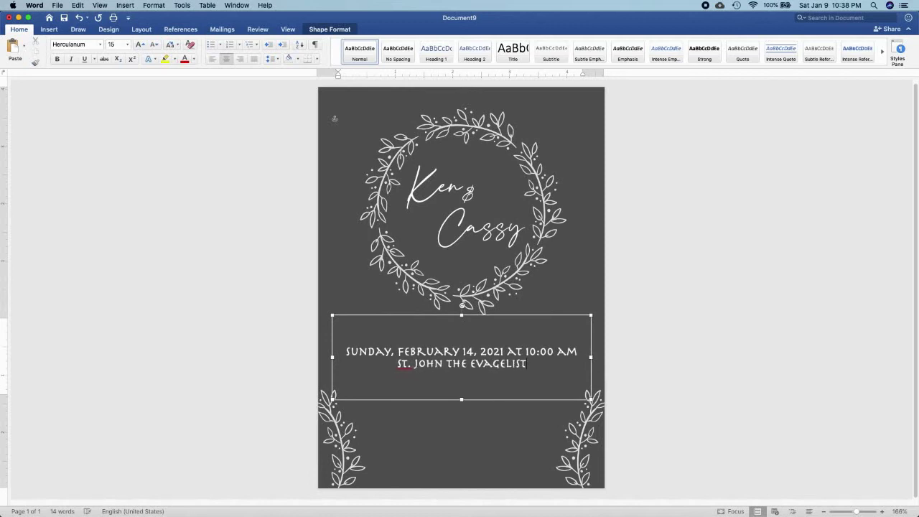
left_click(489, 363)
type("N")
left_click(529, 363)
type("CATHEDRAL")
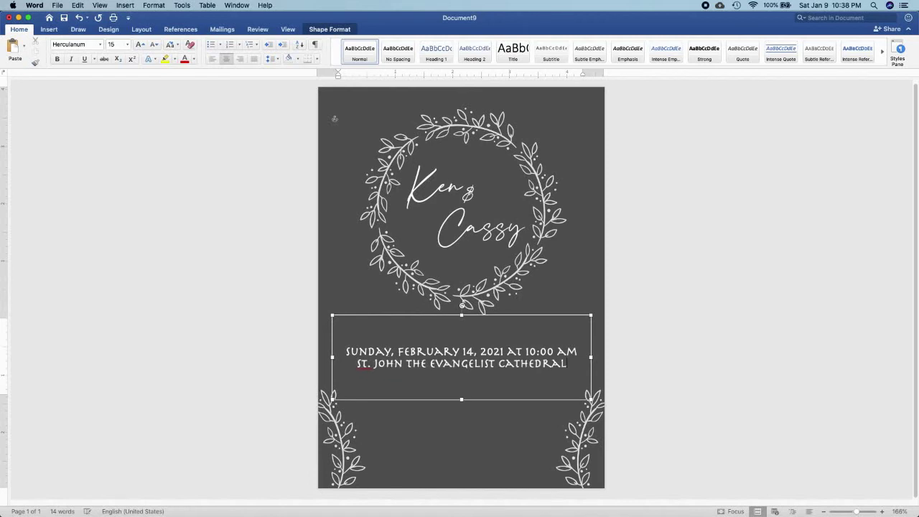
Add "DAGUPAN CITY" as a third line below the cathedral name
key("Return")
type("DAGU")
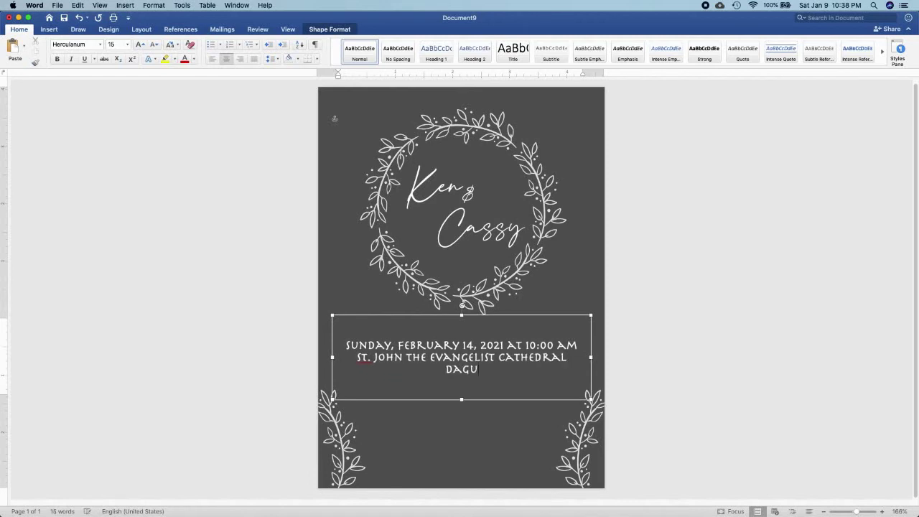
type("PAN CITY")
Leave a blank line below the city and add "RECEPTION WILL FOLLOW AT" and "STAR PLAZA HOTEL" on two lines
key("Return")
key("Return")
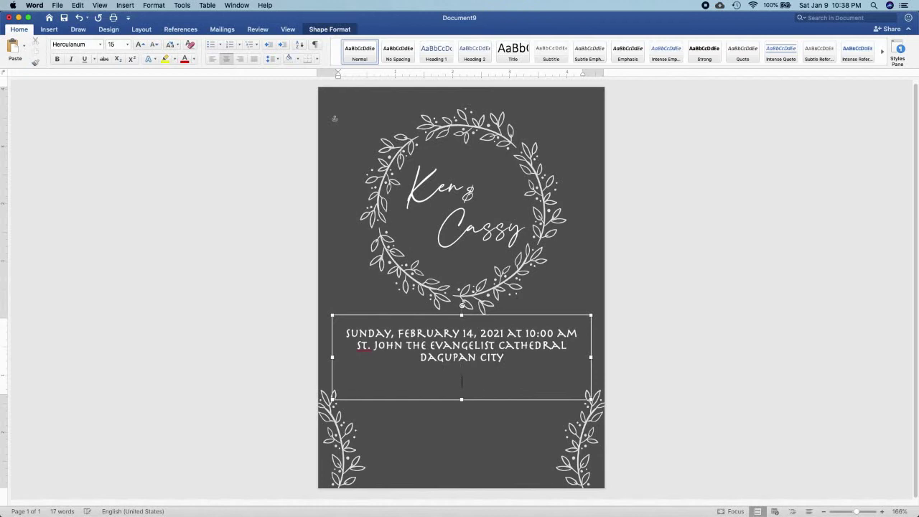
type("Reception will follow at")
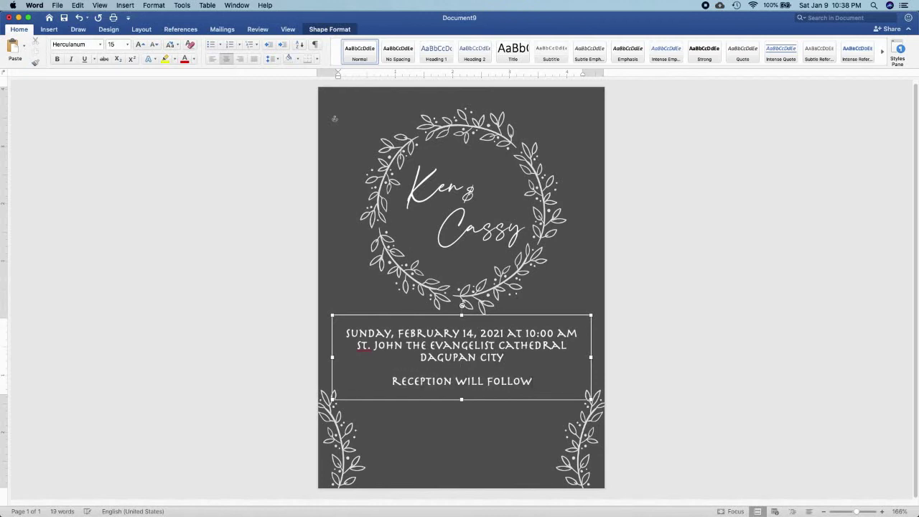
key("Return")
type("Star ")
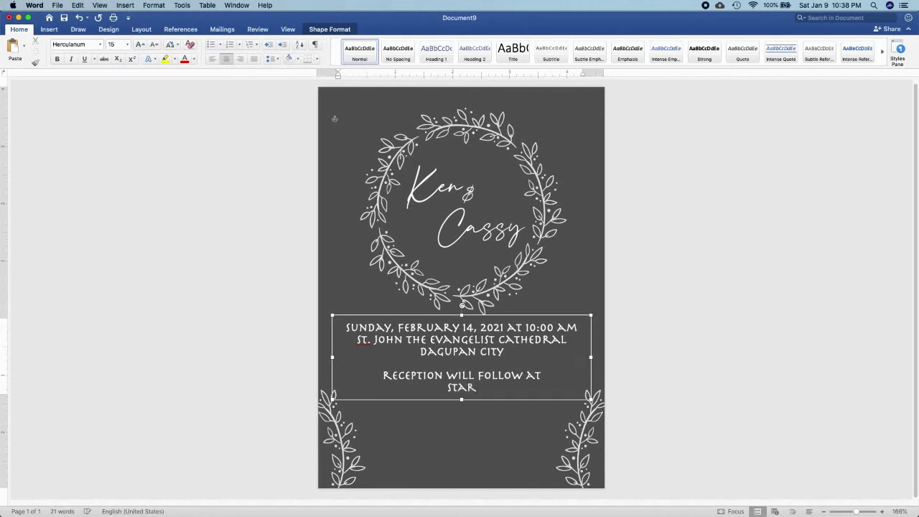
type("Plaza Hotel")
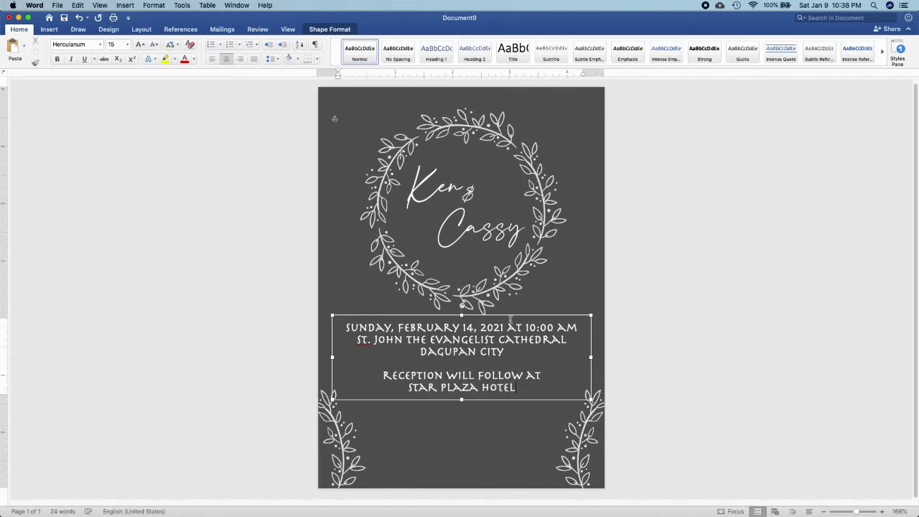
Accept the spelling suggestion "St." in the cathedral line and move the details box down between the two lower leaf branches
left_click_drag(510, 316, 512, 341)
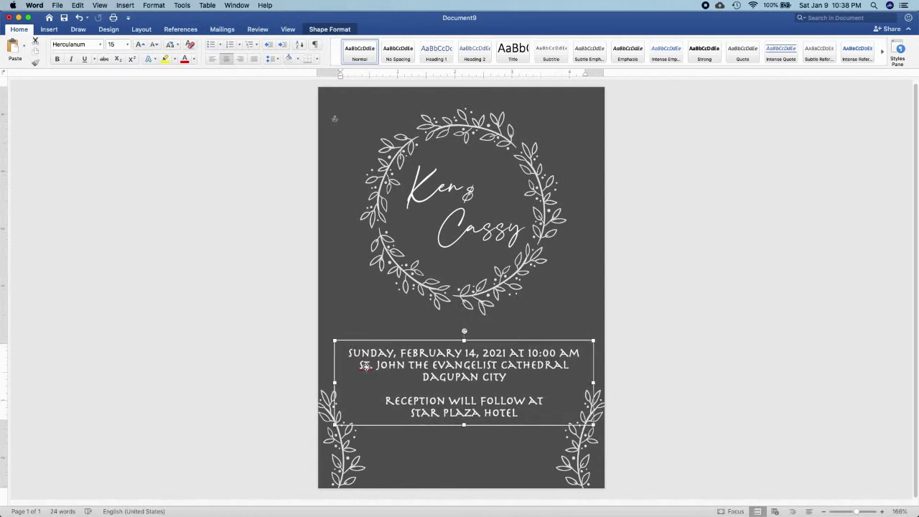
right_click(367, 368)
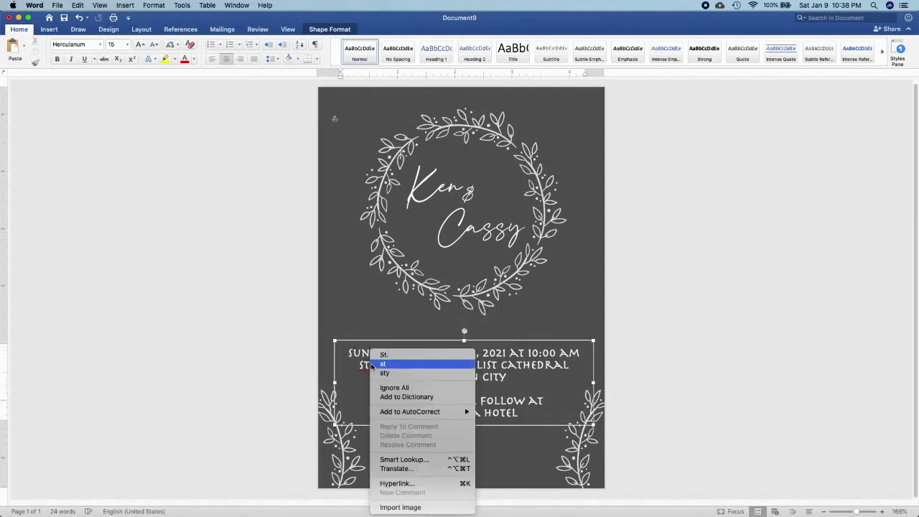
left_click(384, 355)
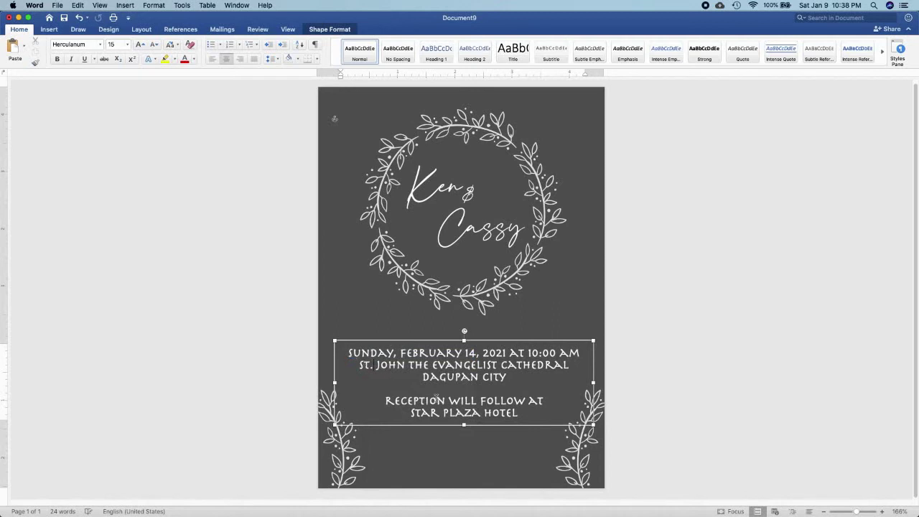
left_click_drag(491, 425, 491, 450)
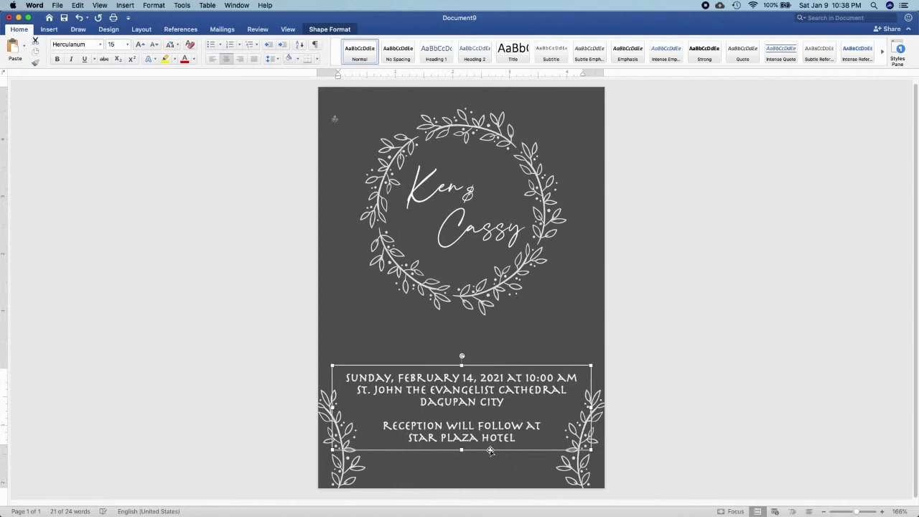
left_click(729, 417)
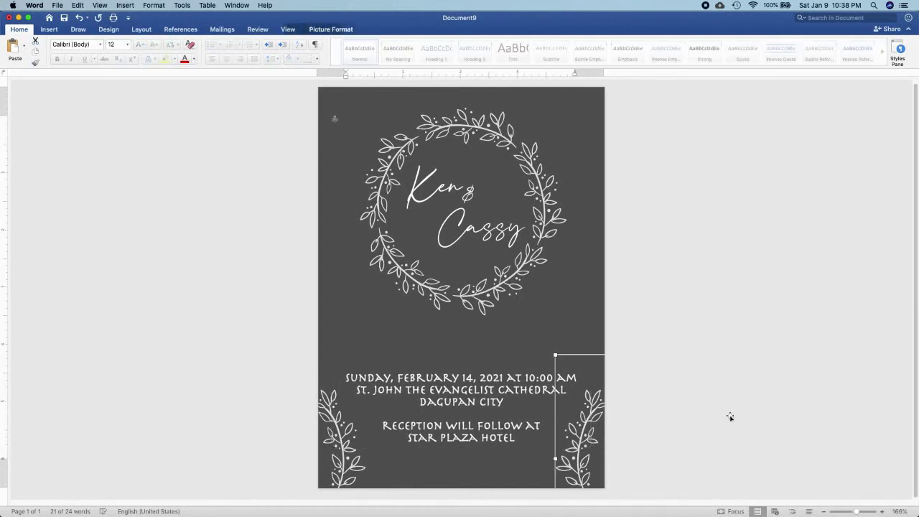
left_click(766, 359)
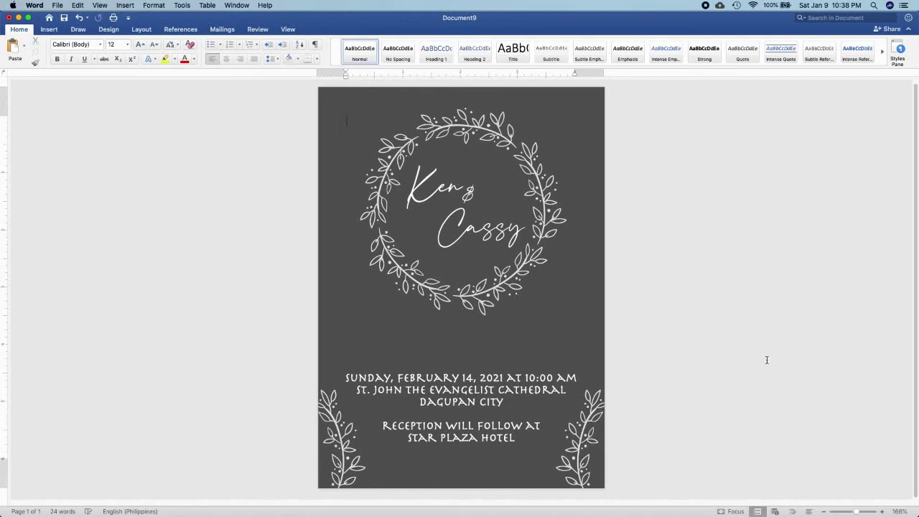